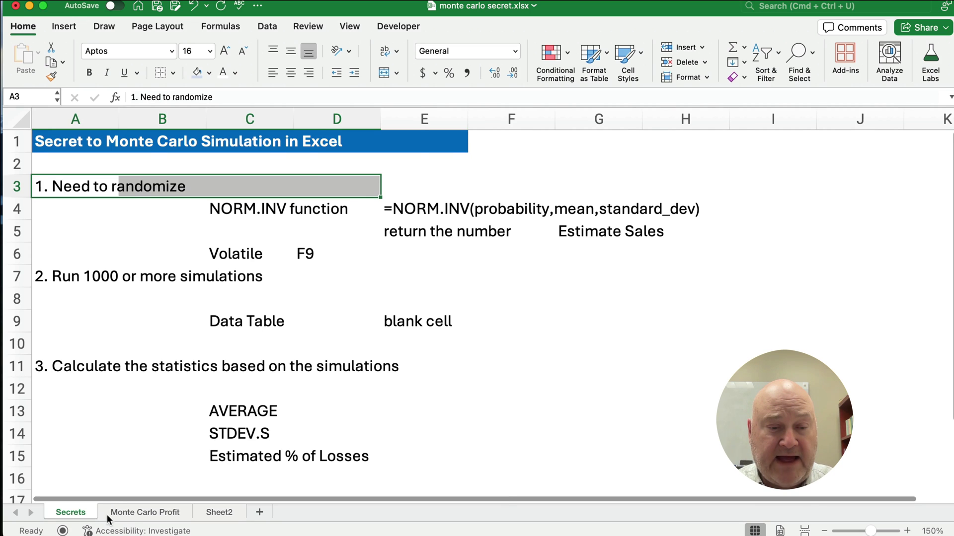
Review the simulation outline on the Secrets sheet, covering the 1000 simulations with a data table and the AVERAGE statistic
left_click(130, 515)
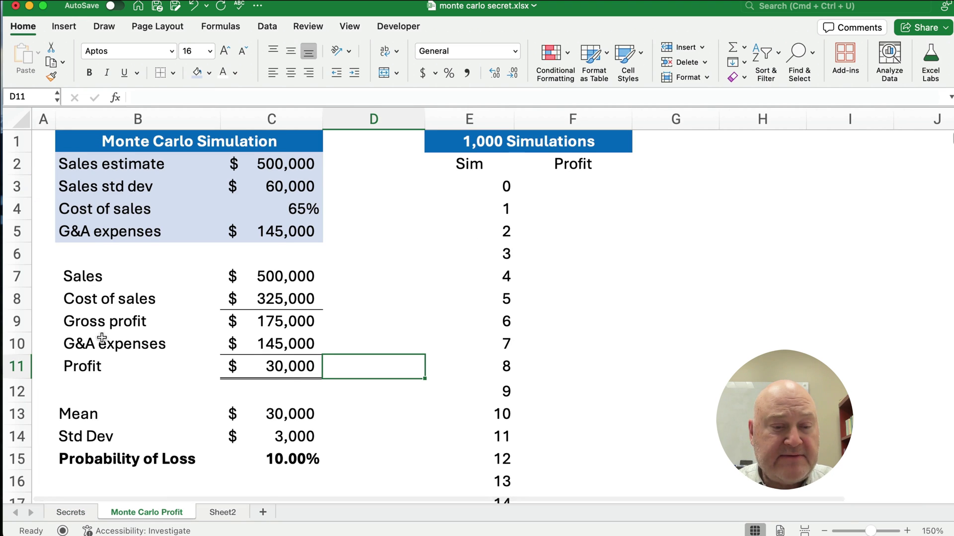
left_click(71, 513)
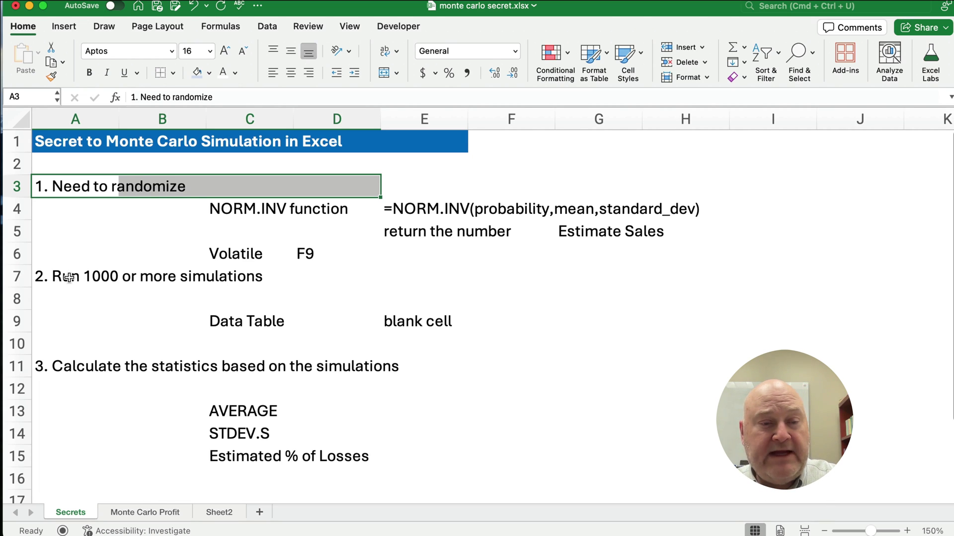
left_click_drag(69, 277, 511, 325)
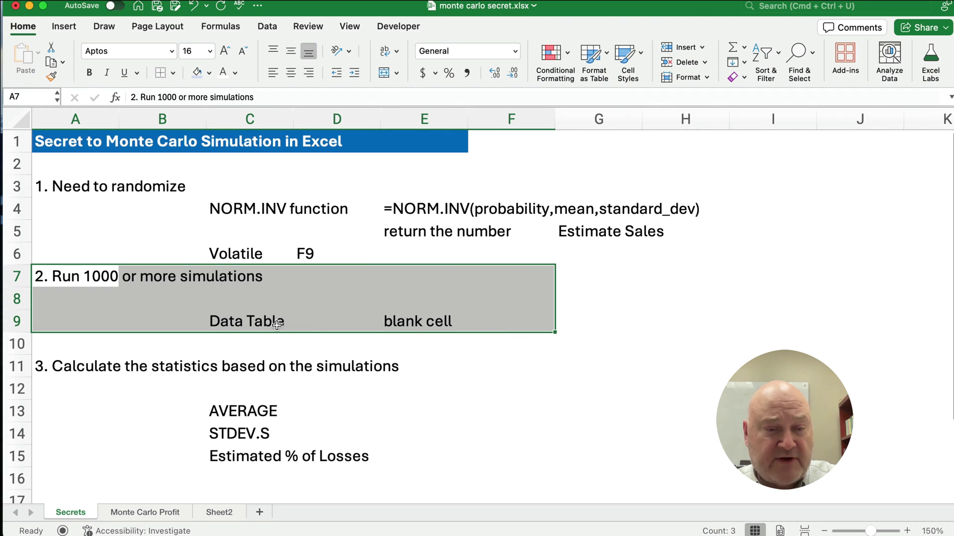
left_click(246, 337)
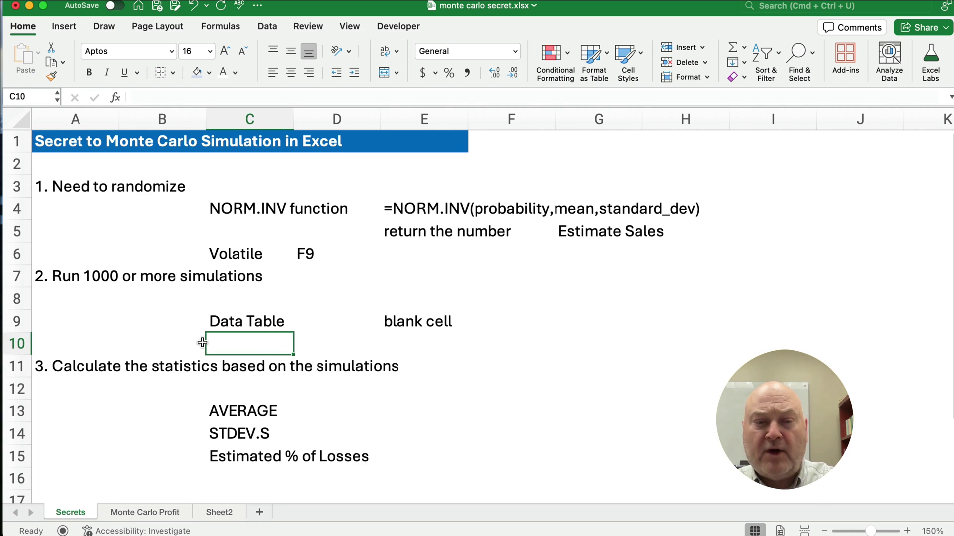
left_click(244, 415)
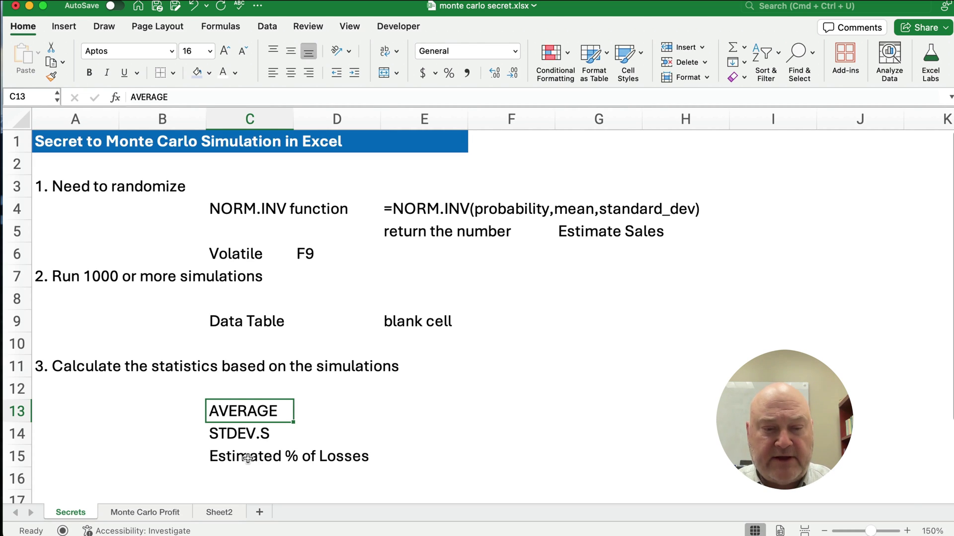
Clear the contents of C7:C15 on the Monte Carlo Profit sheet, from Sales down to Probability of Loss
left_click(158, 512)
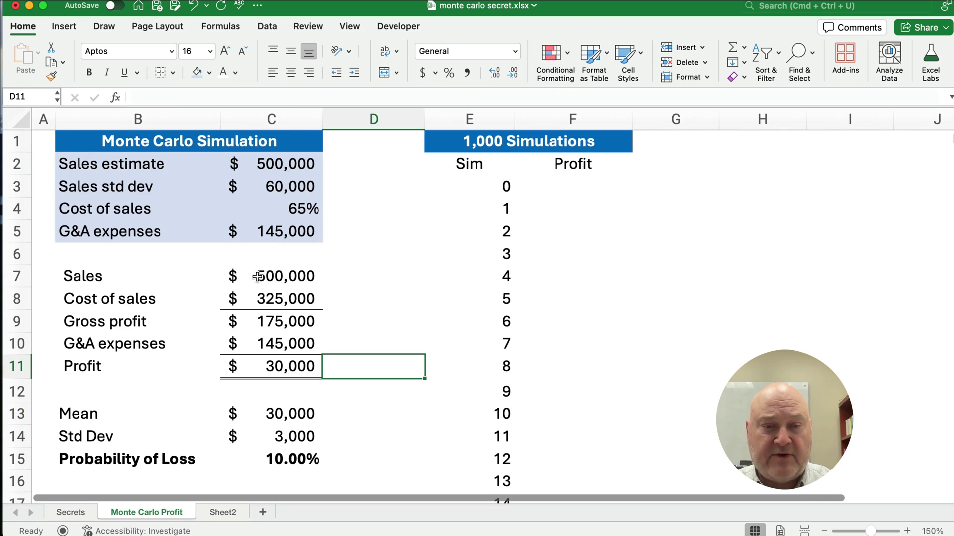
left_click_drag(89, 164, 284, 232)
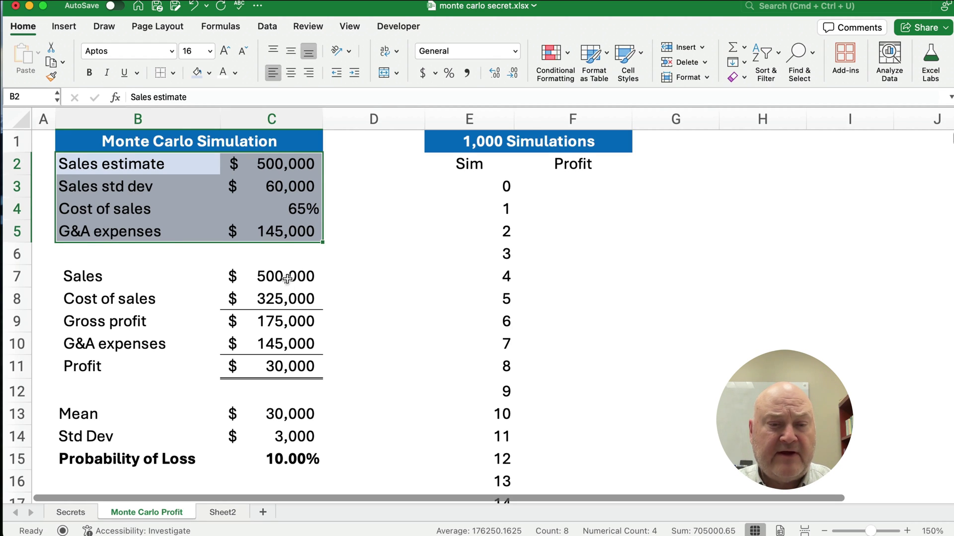
left_click_drag(288, 278, 287, 456)
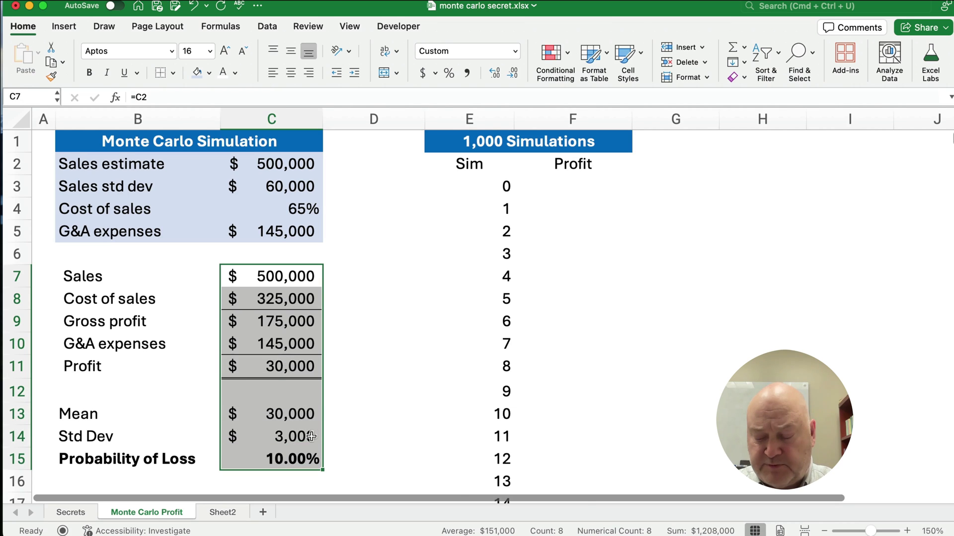
key("Delete")
Insert the NORM.INV function in the Sales cell C7 with rand() as its probability argument
left_click(274, 285)
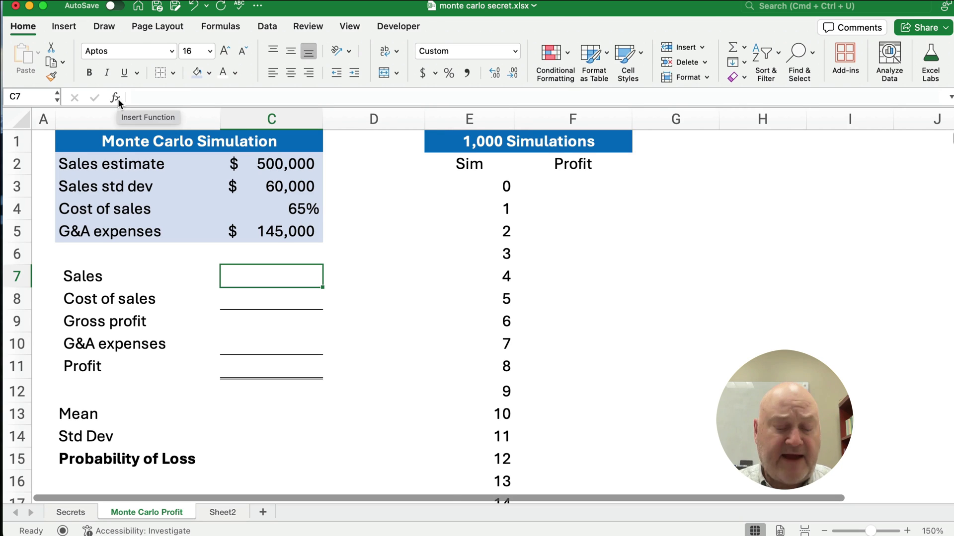
key("super")
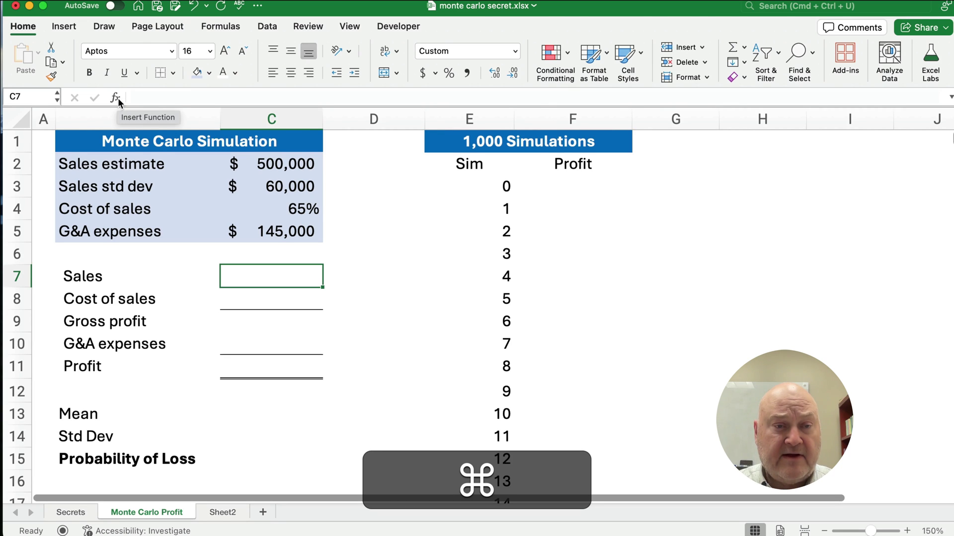
left_click(117, 98)
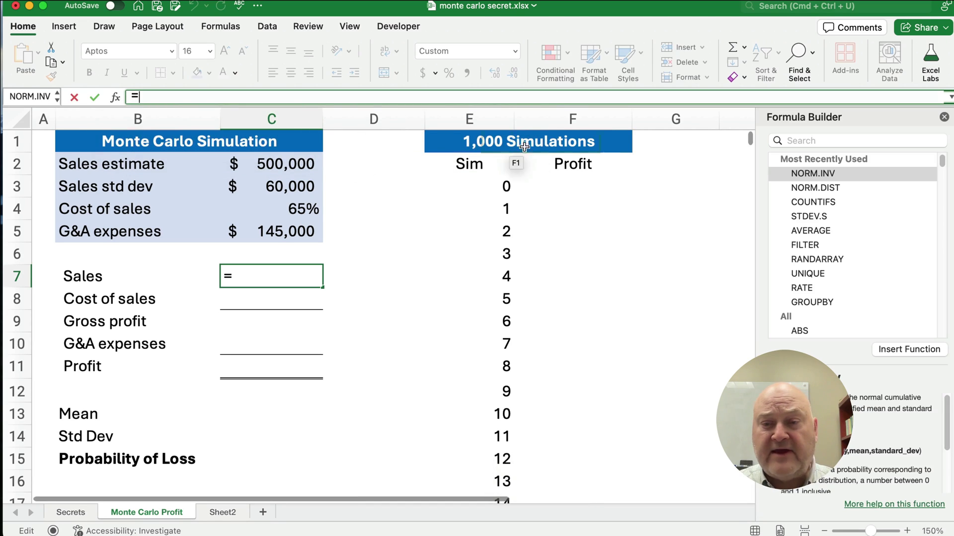
left_click(800, 141)
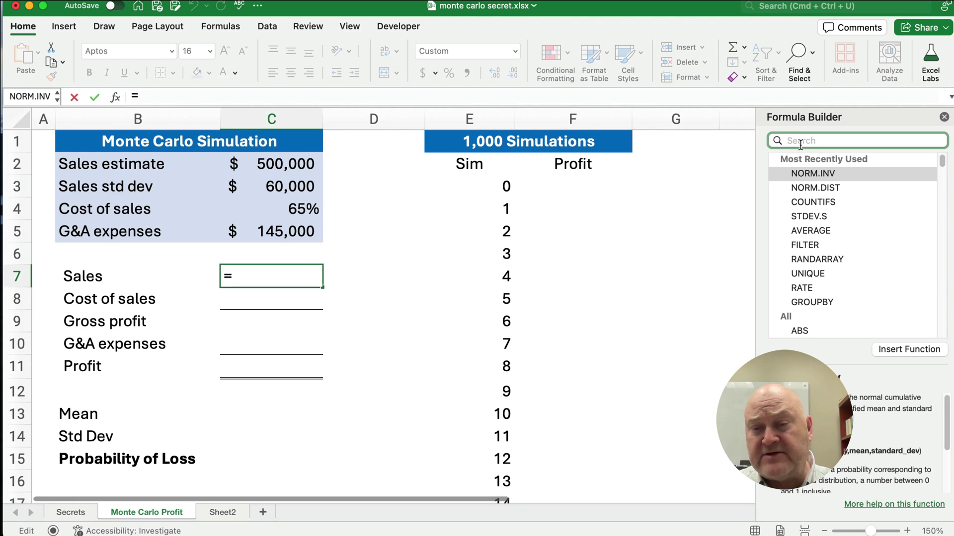
left_click(811, 175)
double_click(810, 175)
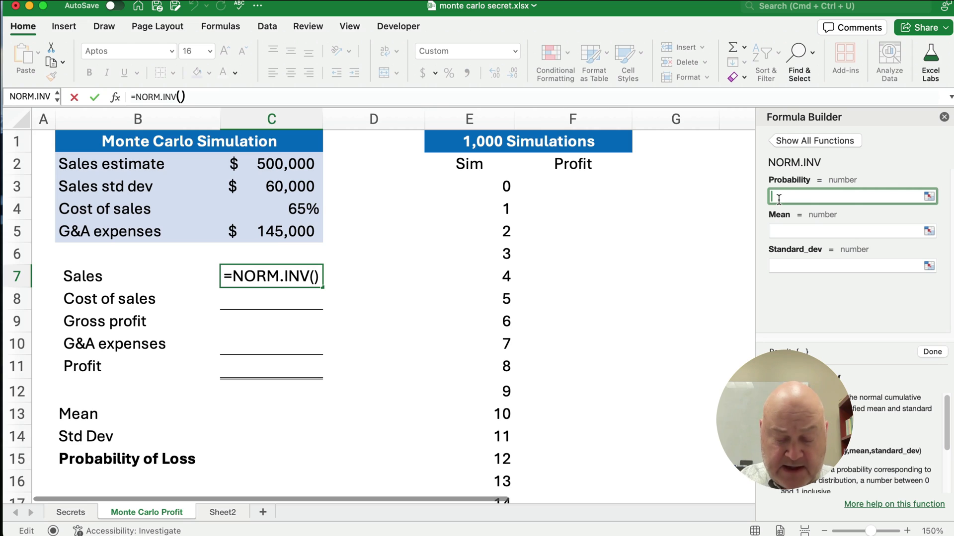
type("rand")
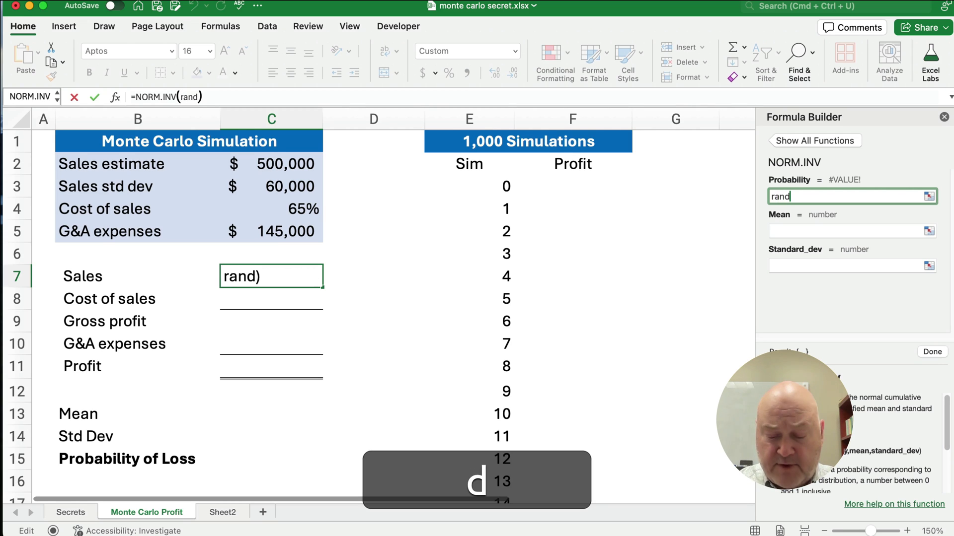
type("(")
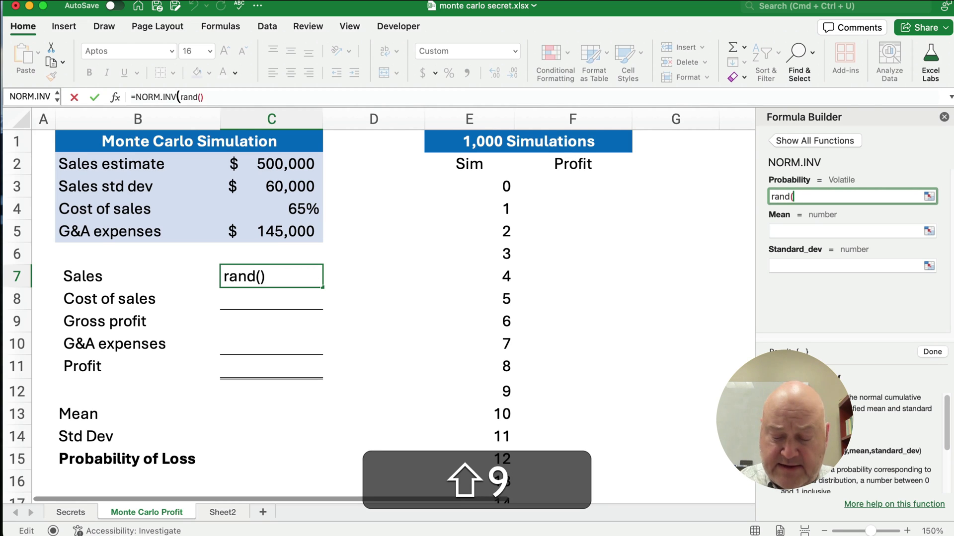
type(")")
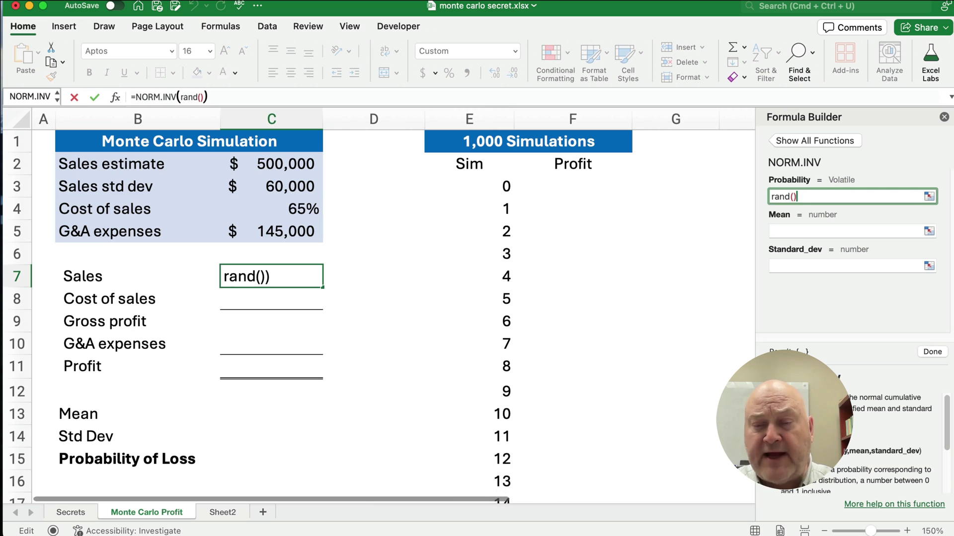
Complete the Sales formula with C2 as the mean and C3 as the standard deviation
left_click(782, 232)
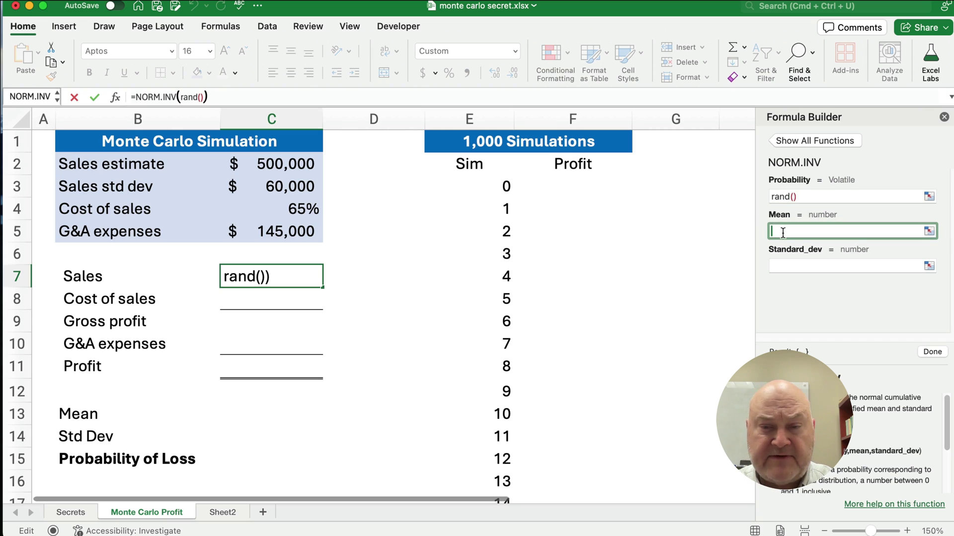
left_click(287, 171)
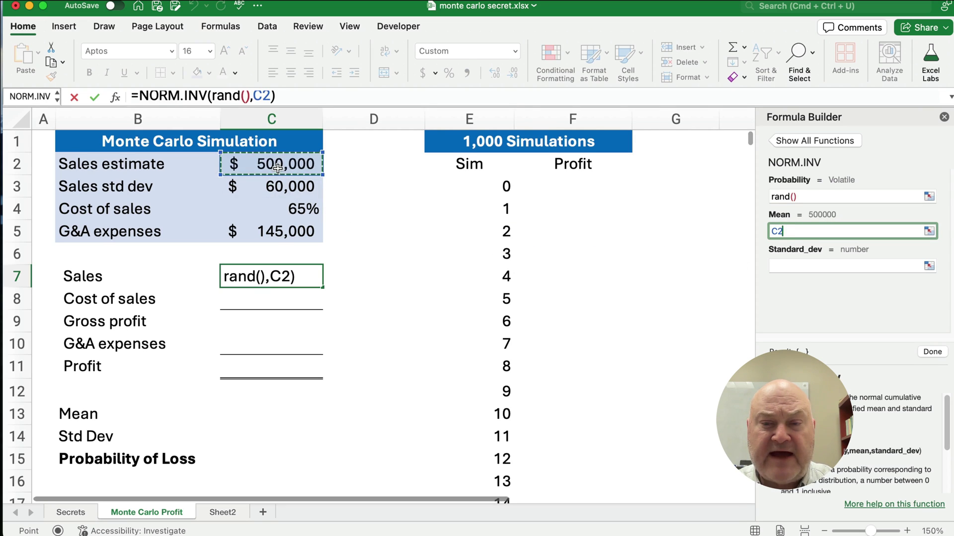
left_click(789, 264)
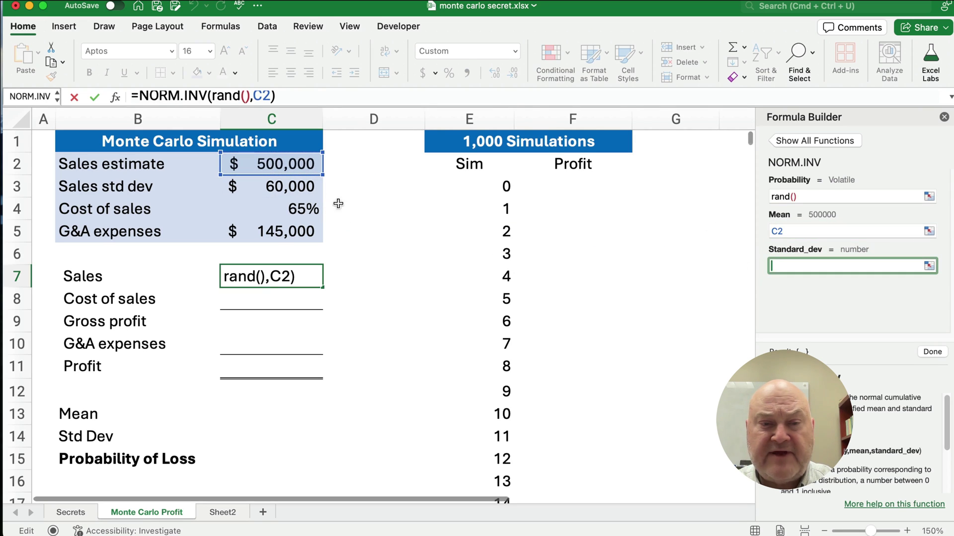
left_click(288, 191)
left_click(927, 352)
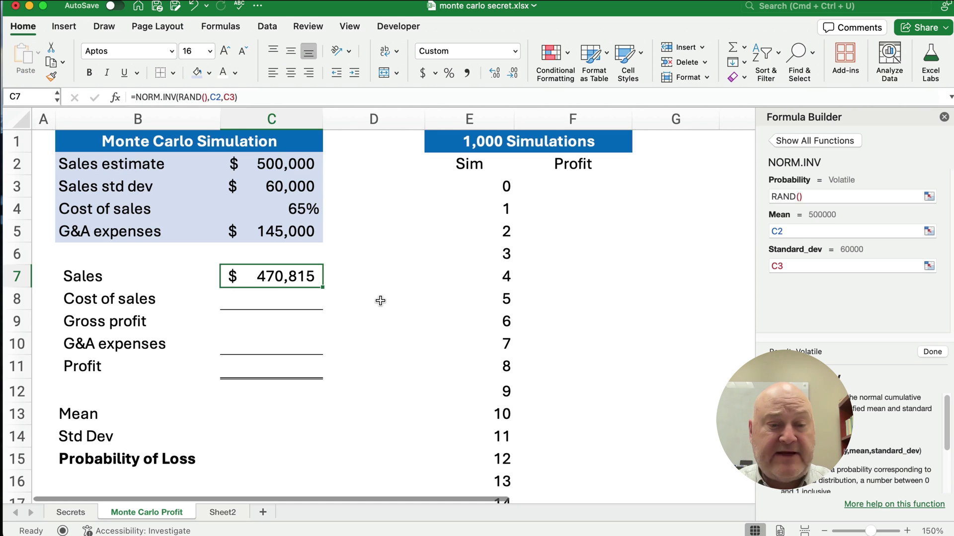
left_click(81, 511)
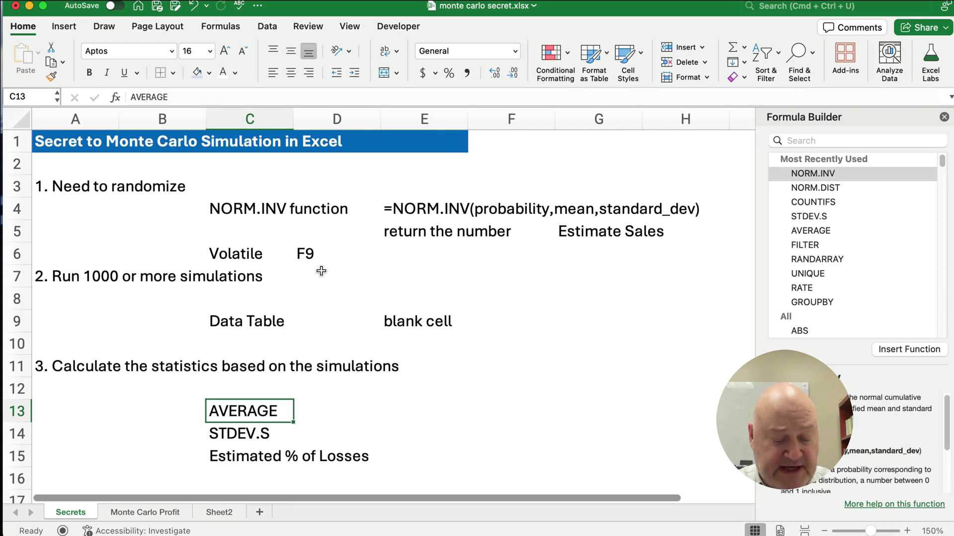
left_click(136, 507)
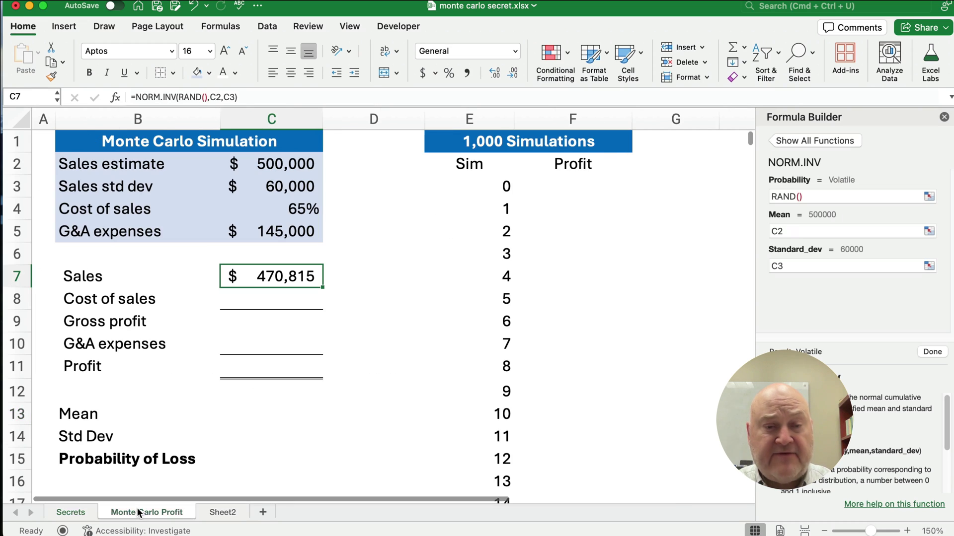
Calculate Cost of sales in C8 by multiplying sales by the cost percentage with =C7*C4
left_click(274, 302)
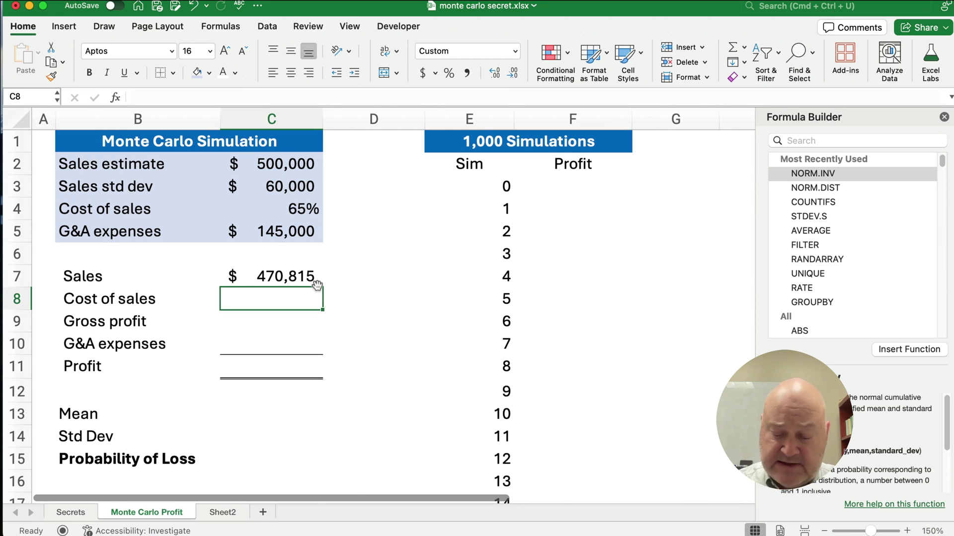
type("=")
key("Up")
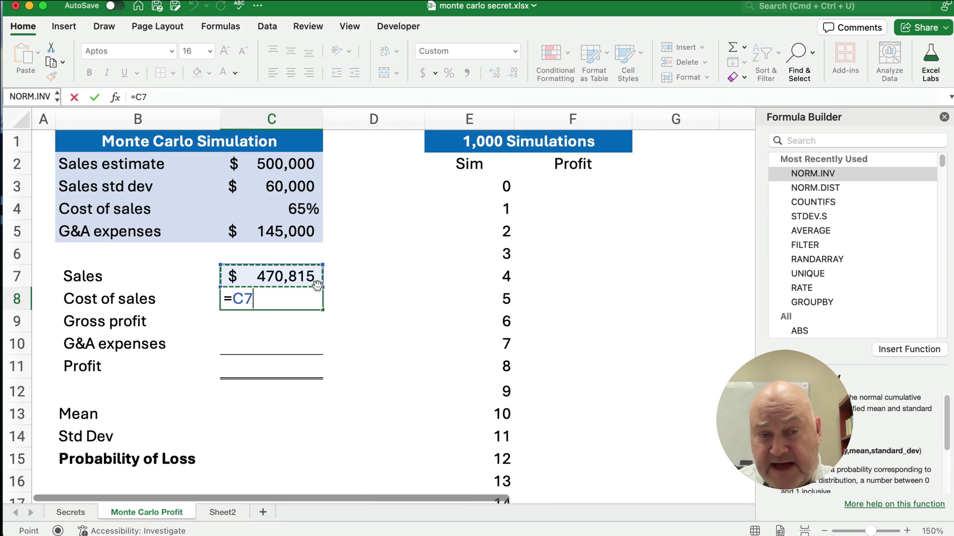
type("*")
left_click(309, 209)
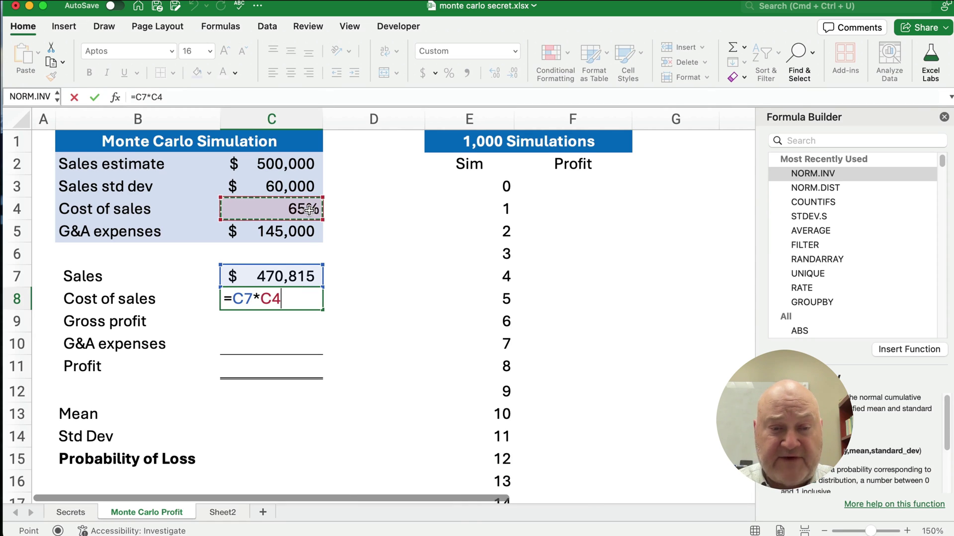
key("Return")
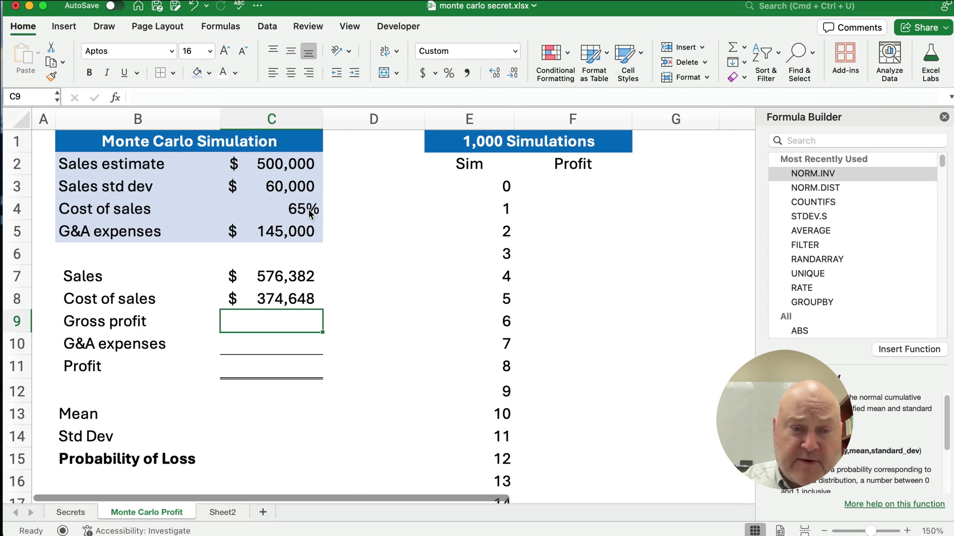
Calculate Gross profit in C9 by subtracting C8 from C7
type("=")
key("Up")
key("Up")
type("-")
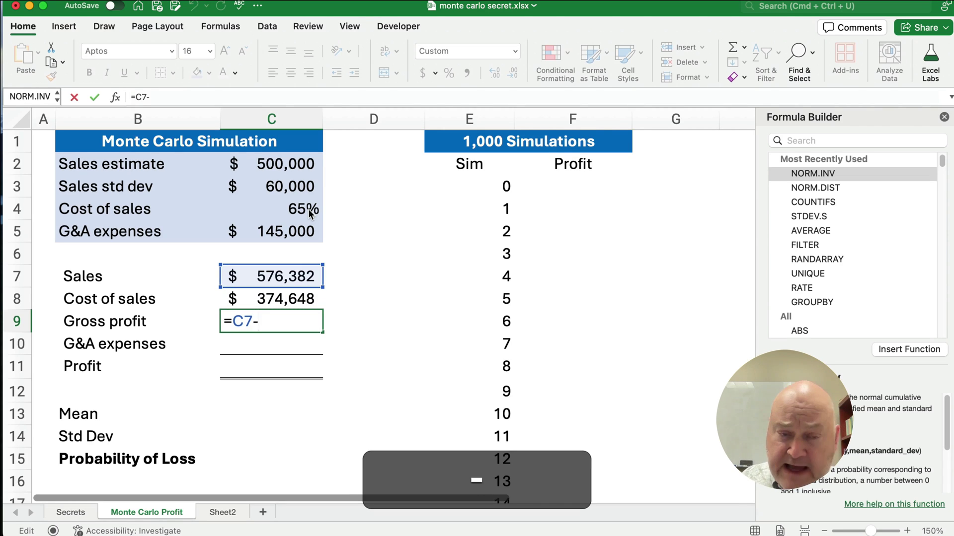
key("Up")
key("Right")
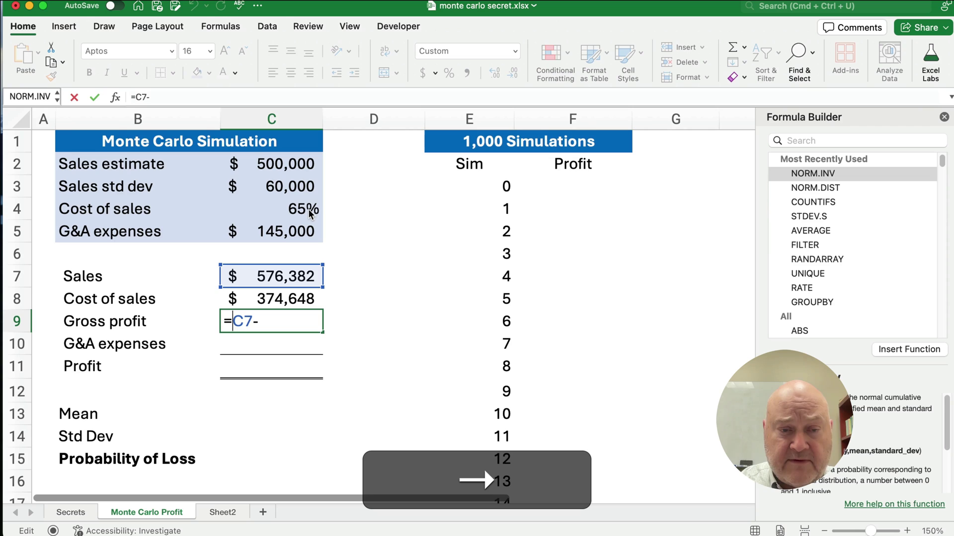
key("Right")
key("Right")
key("Right")
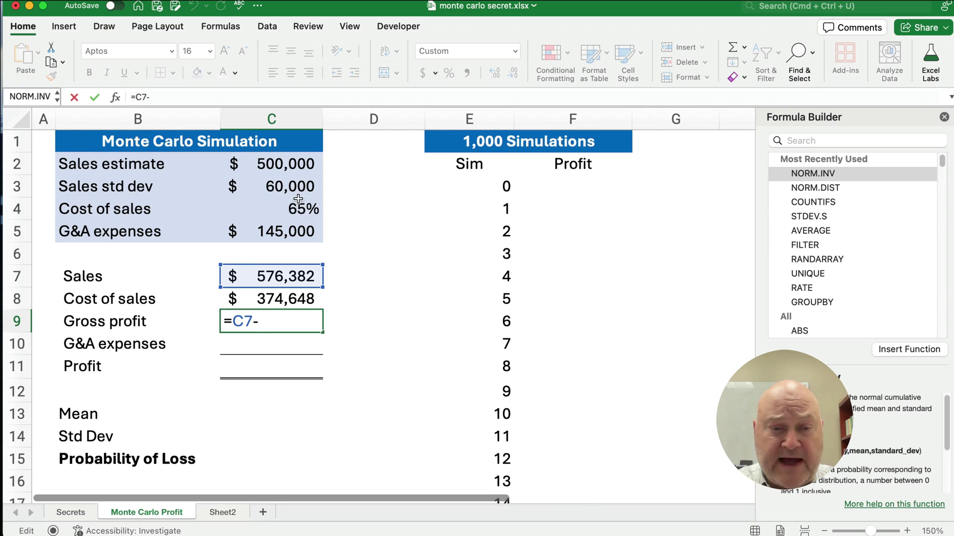
left_click(292, 301)
key("Return")
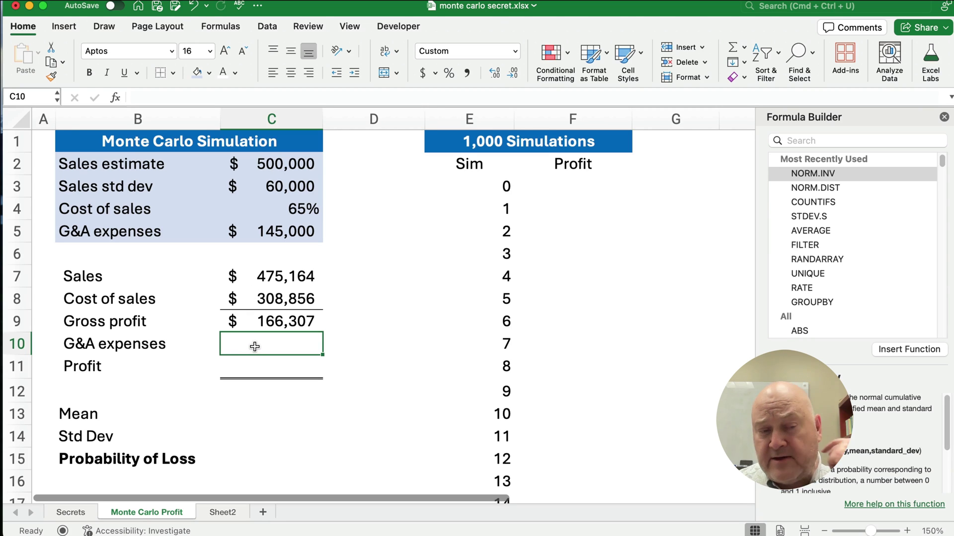
Link the G&A expenses cell C10 to the input value with =C5
type("=")
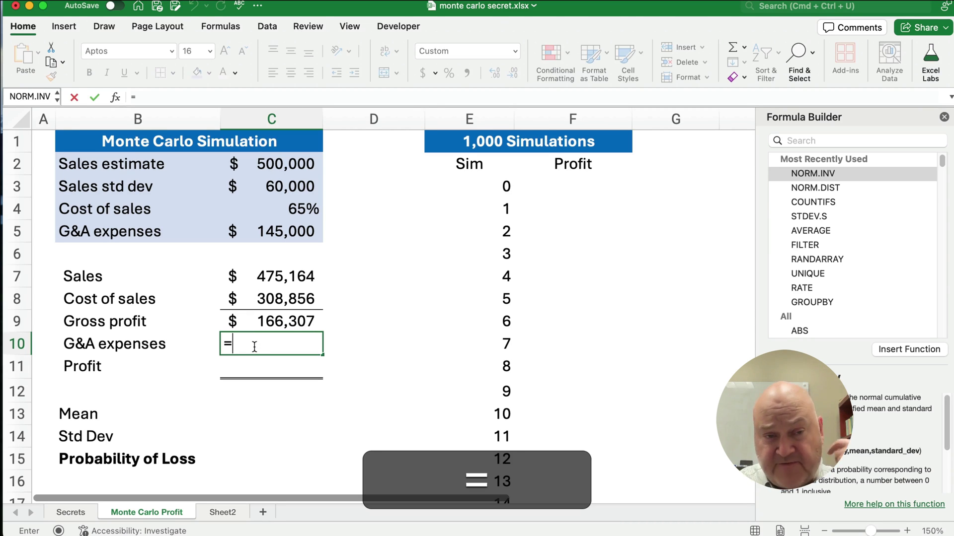
left_click(274, 231)
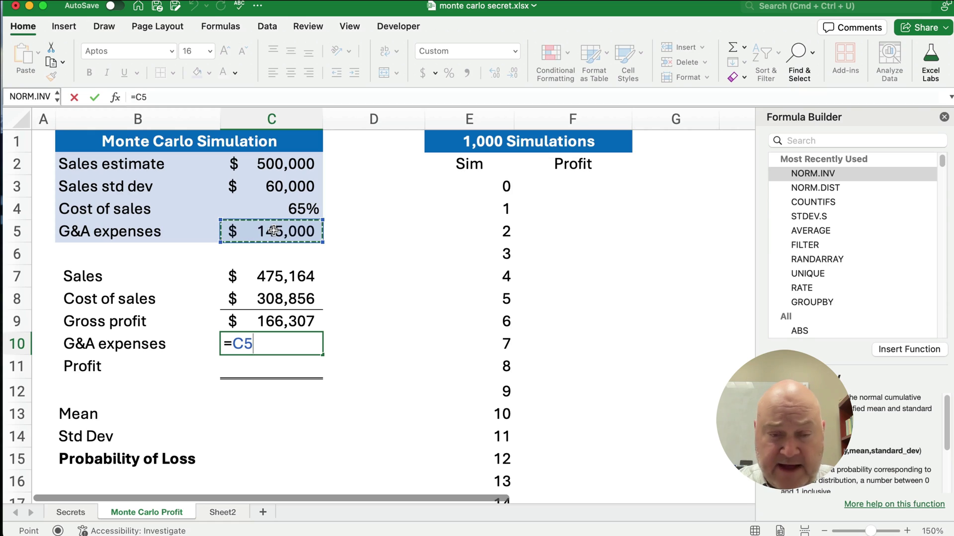
key("Return")
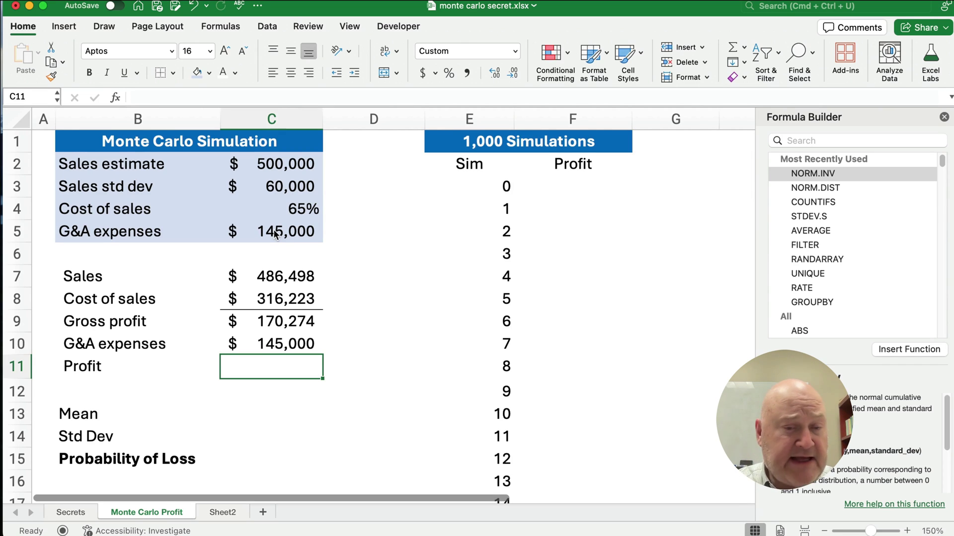
Calculate Profit in C11 by subtracting G&A expenses from Gross profit with =C9-C10
type("=")
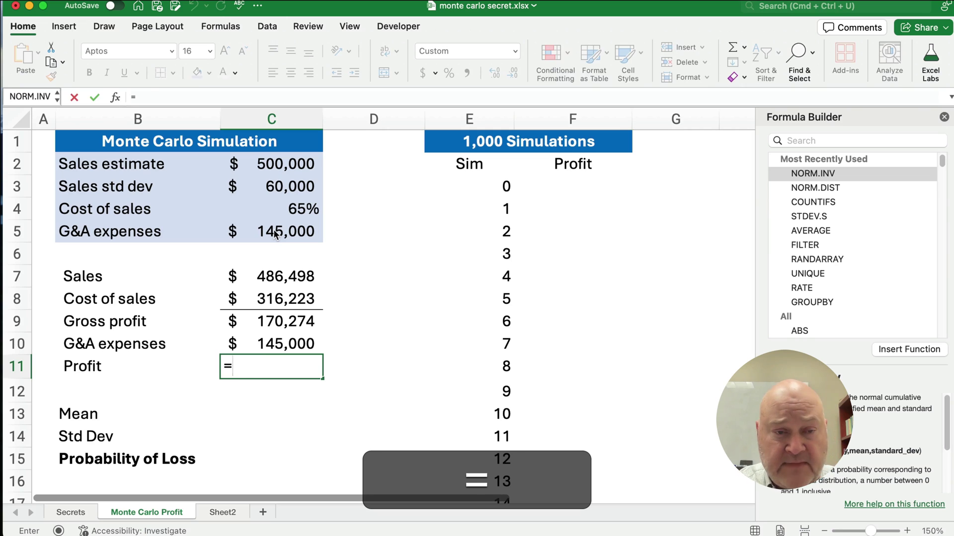
key("Up")
key("Up")
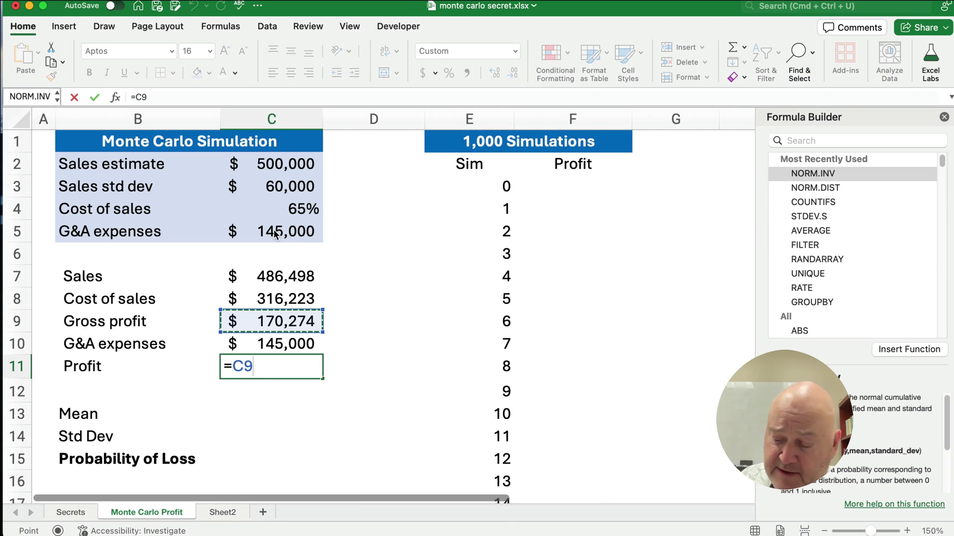
type("-")
key("Right")
key("Right")
key("Right")
key("Right")
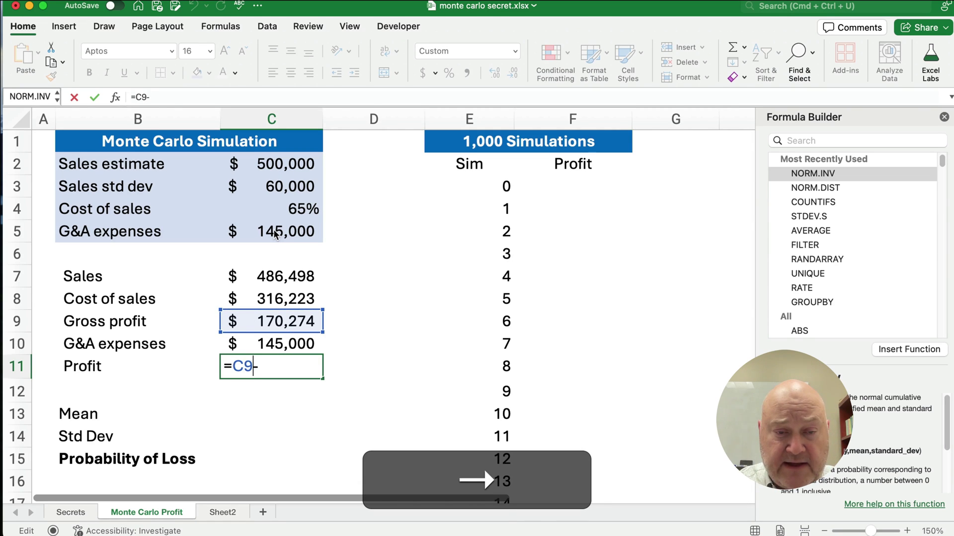
left_click(275, 342)
key("Return")
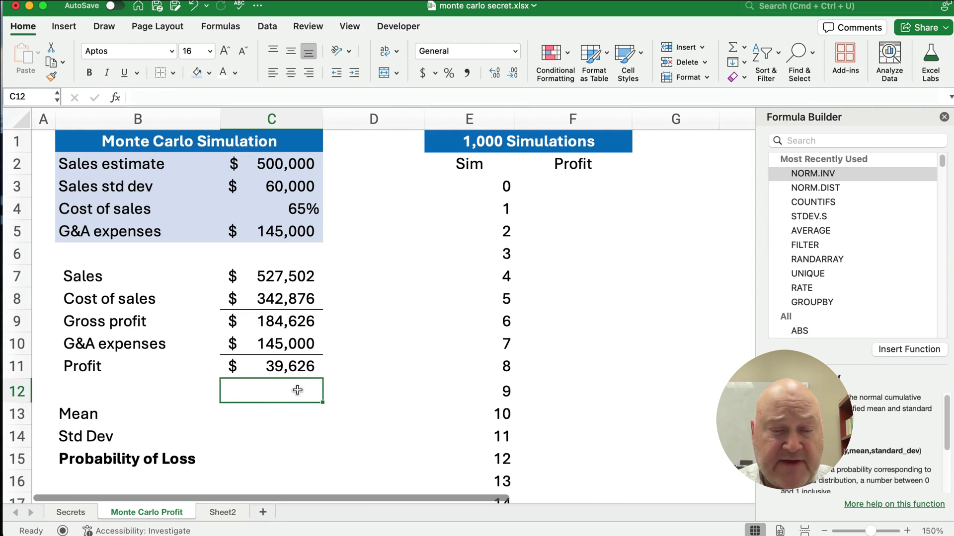
Recalculate the worksheet several times and examine how the randomized Sales and Profit figures in C7:C11 change
left_click_drag(280, 280, 278, 368)
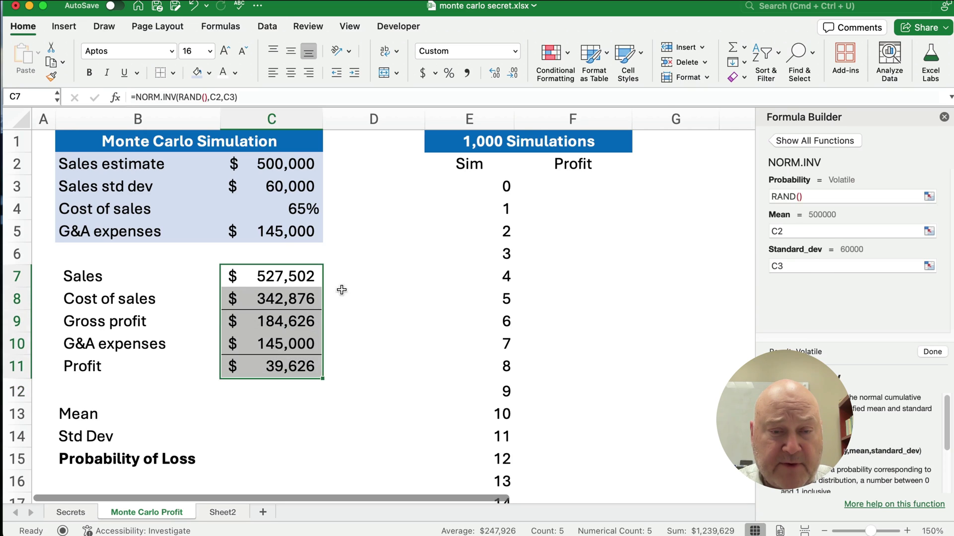
left_click(353, 275)
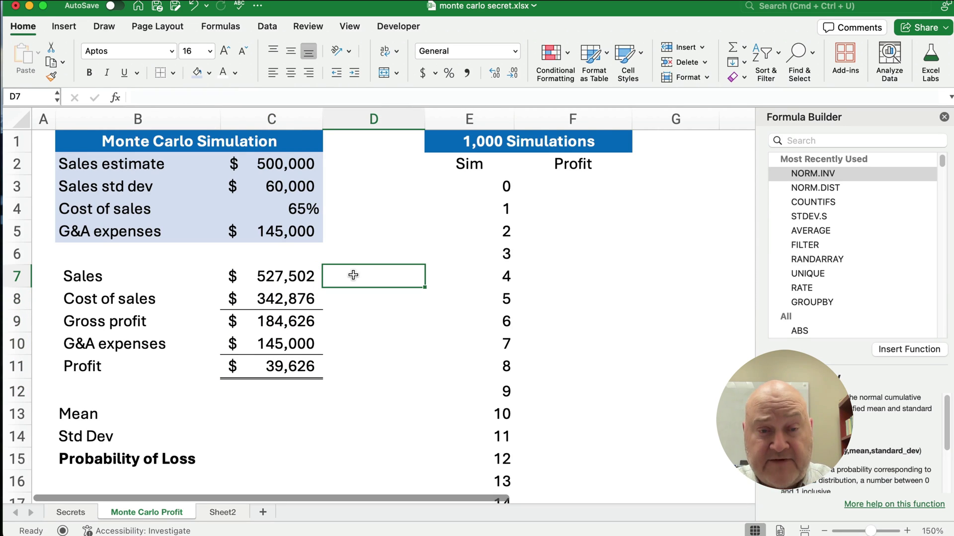
key("F9")
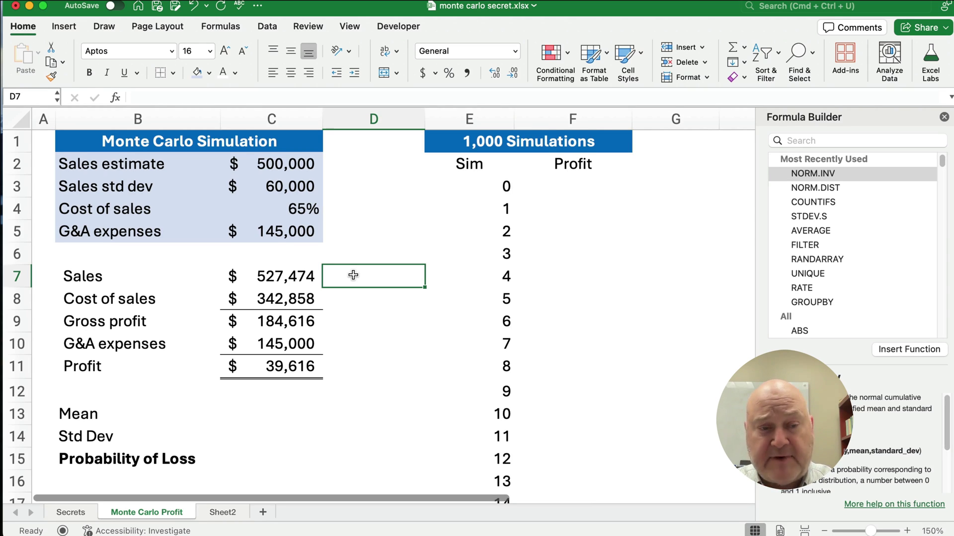
key("F9")
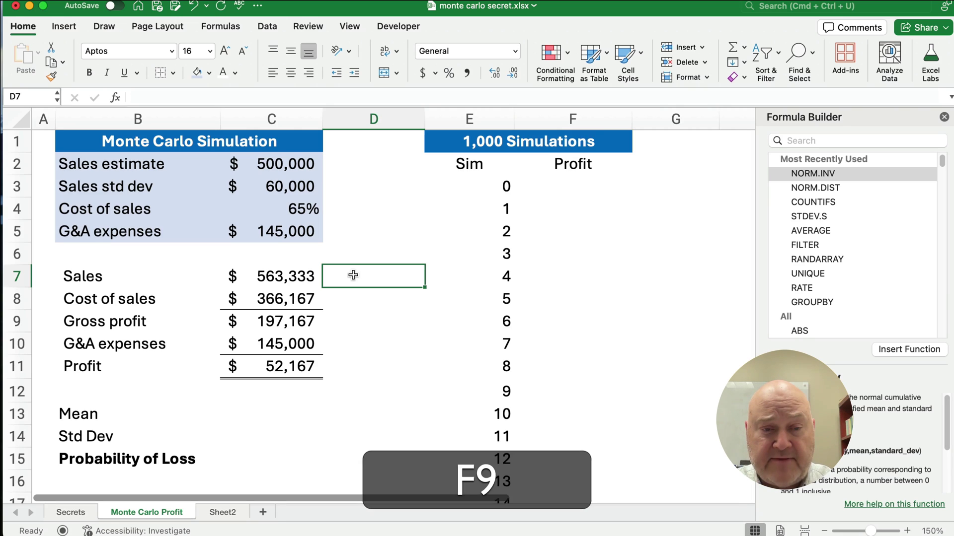
key("F9")
key("F9")
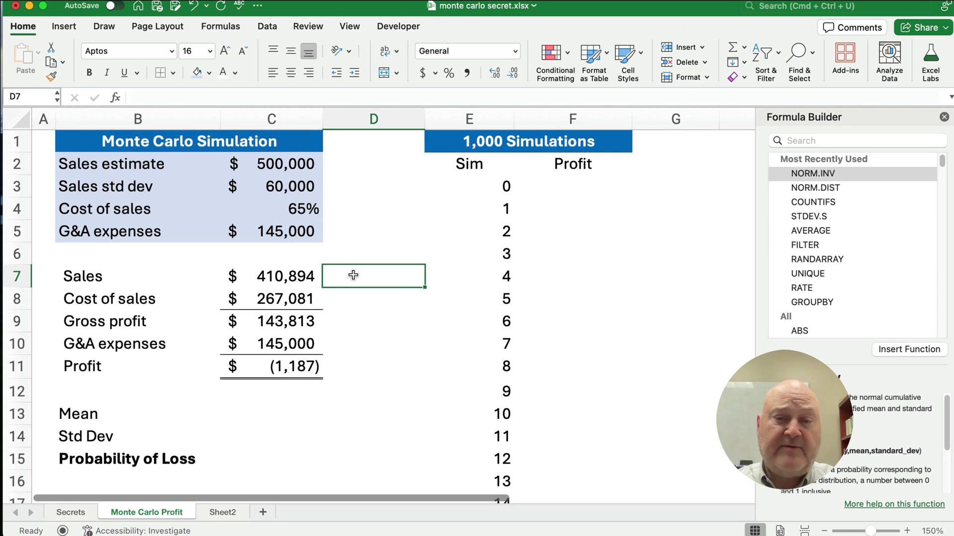
left_click(263, 363)
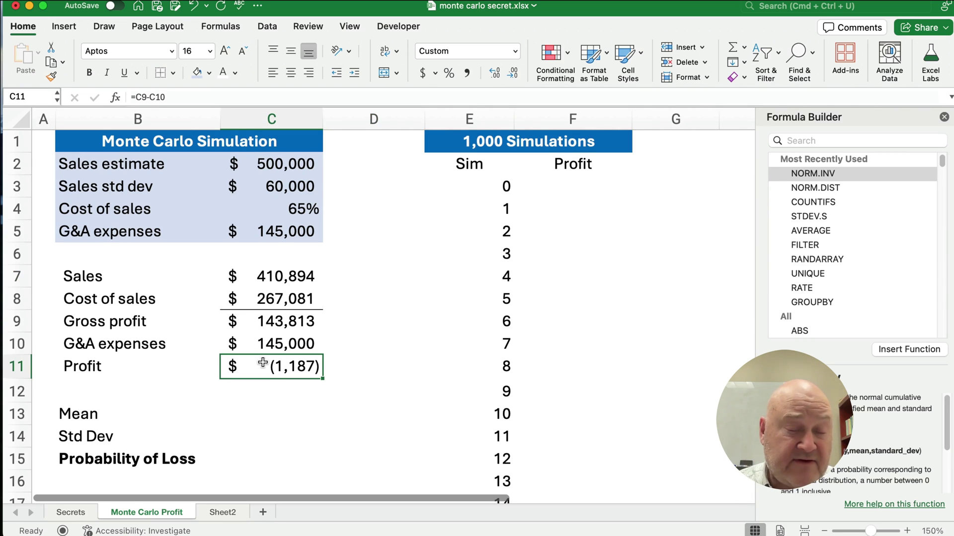
left_click(261, 411)
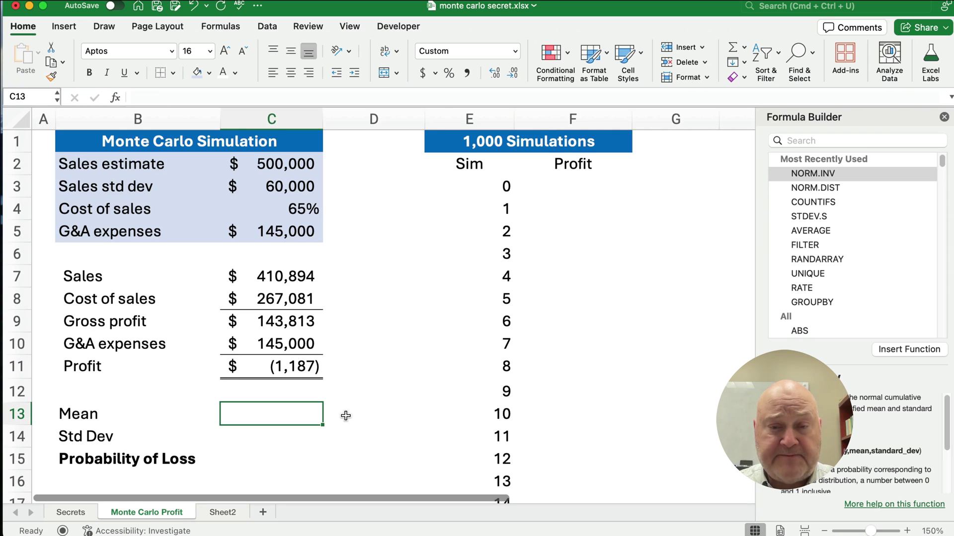
Link the Profit cell F3 for simulation 0 to the model's profit with =C11
left_click(474, 186)
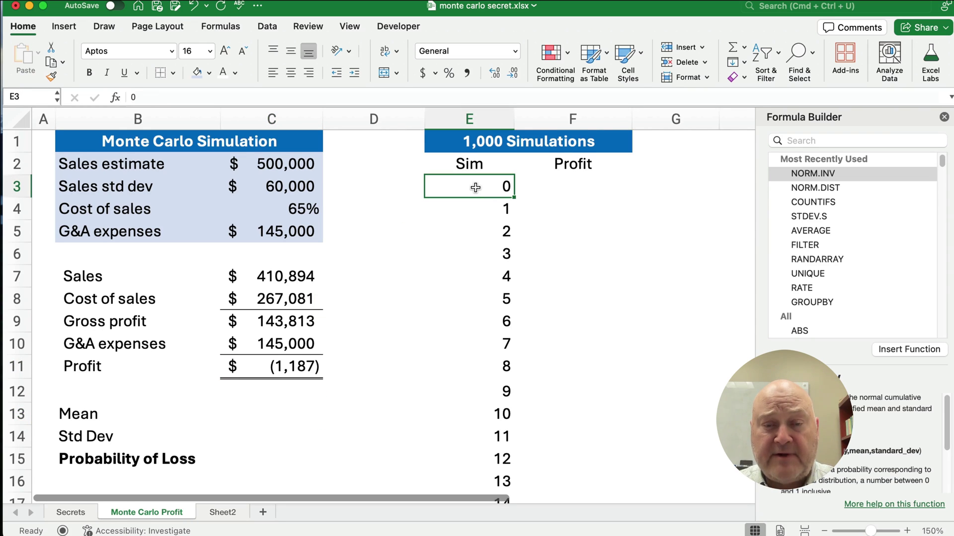
key("super+Down")
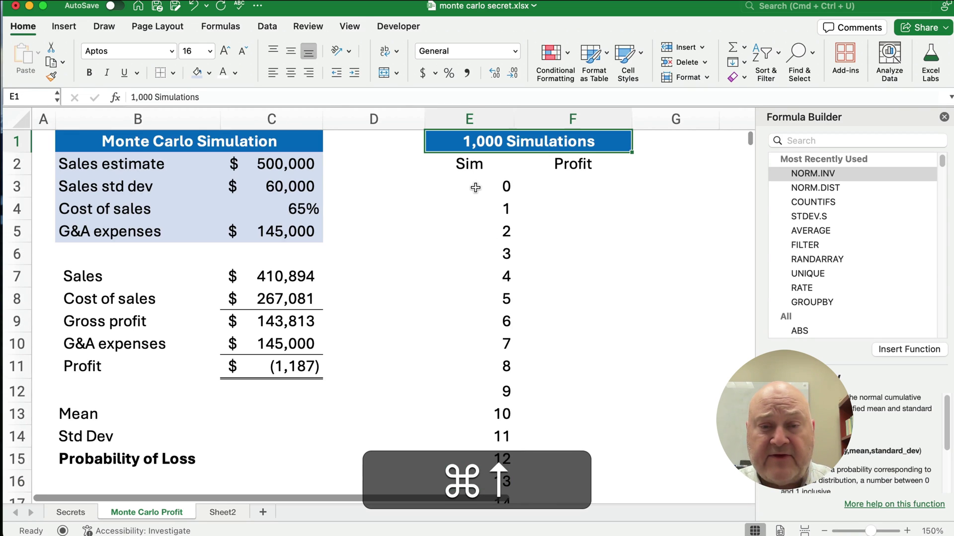
key("super+Up")
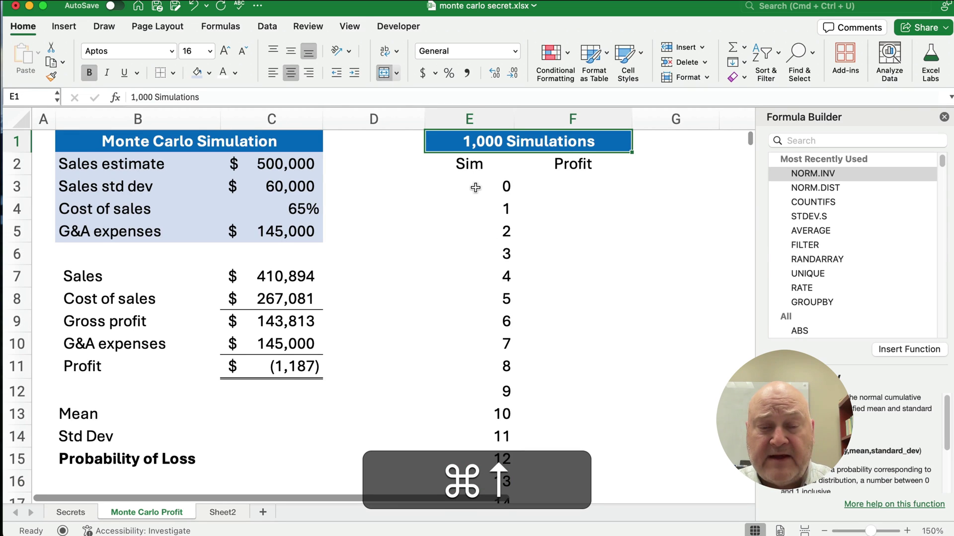
left_click(581, 184)
type("=")
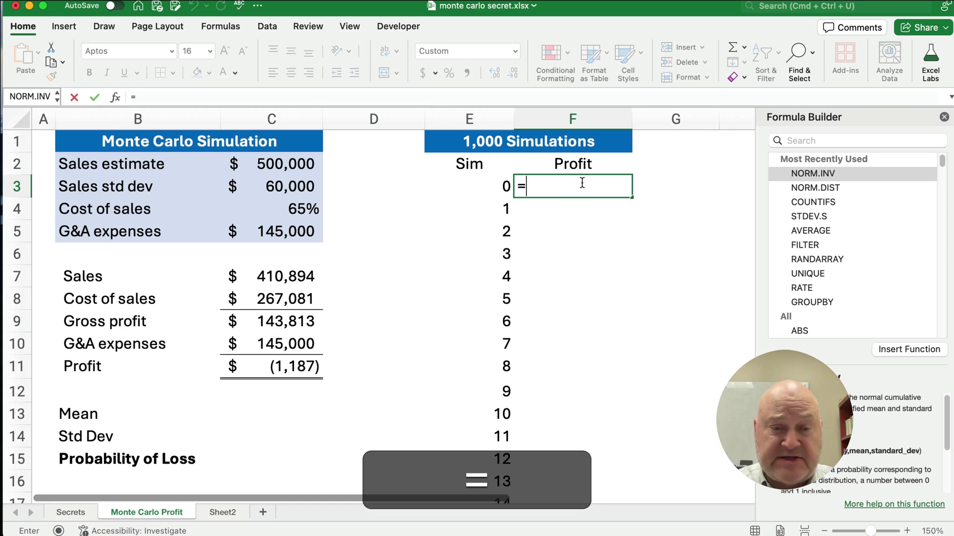
left_click(289, 366)
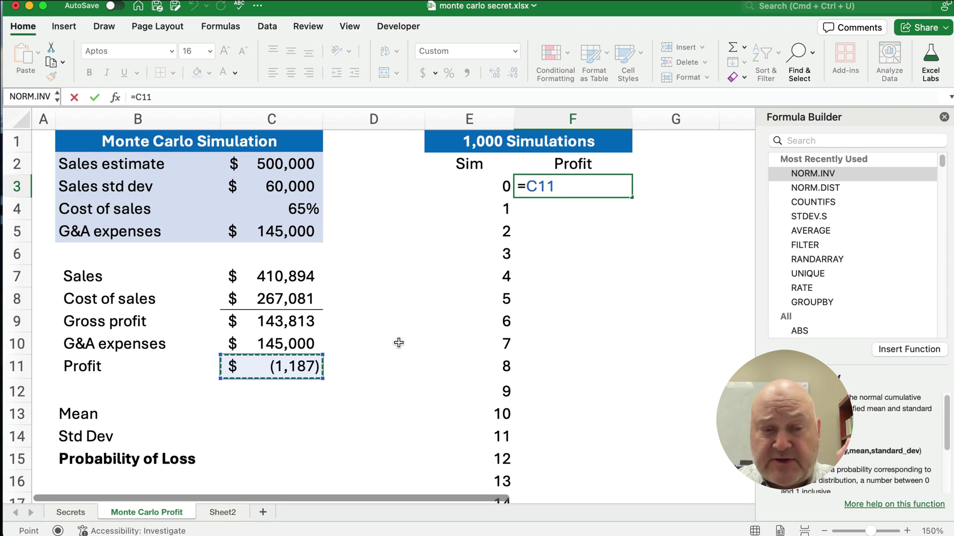
key("Return")
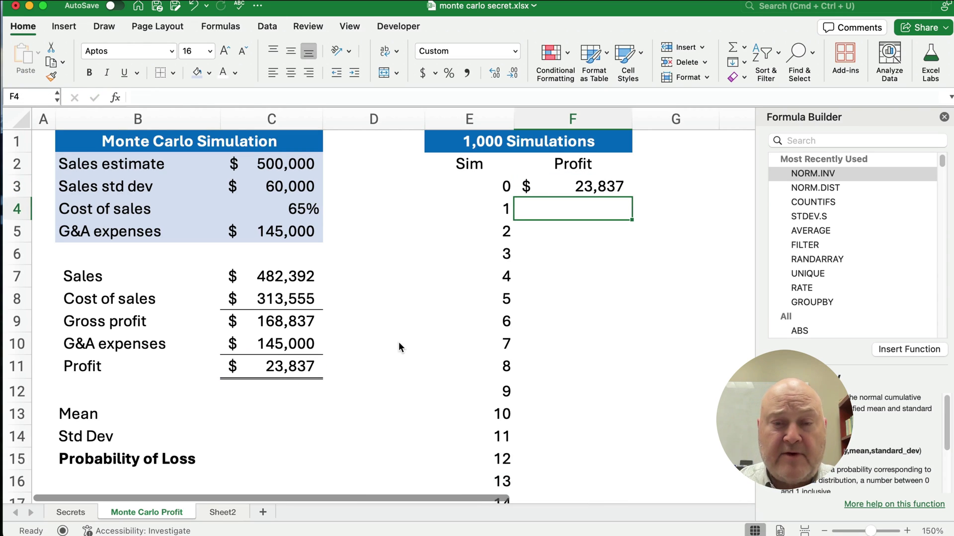
Trace the linked profit in F3 back to the Profit formula in C11 and the randomized Sales formula in C7
left_click(609, 186)
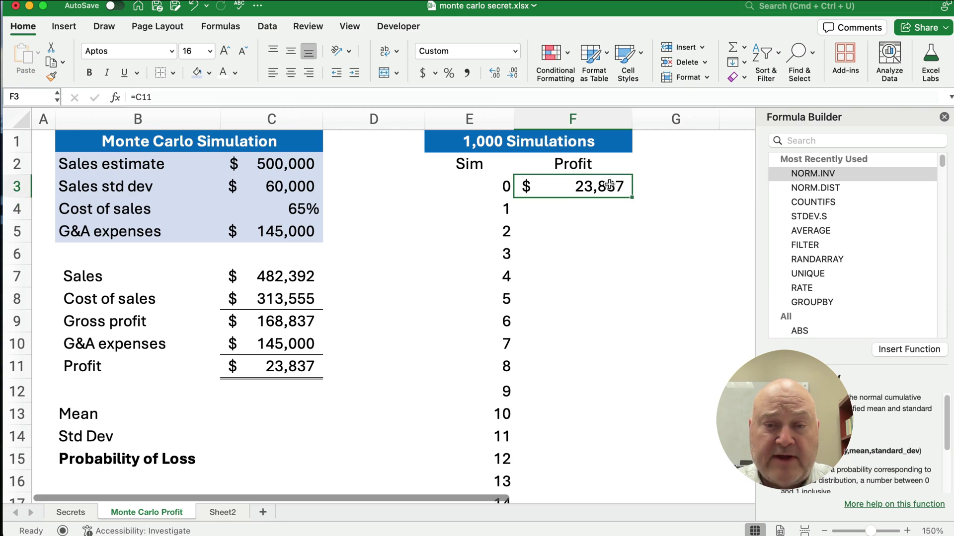
left_click(295, 363)
left_click(268, 277)
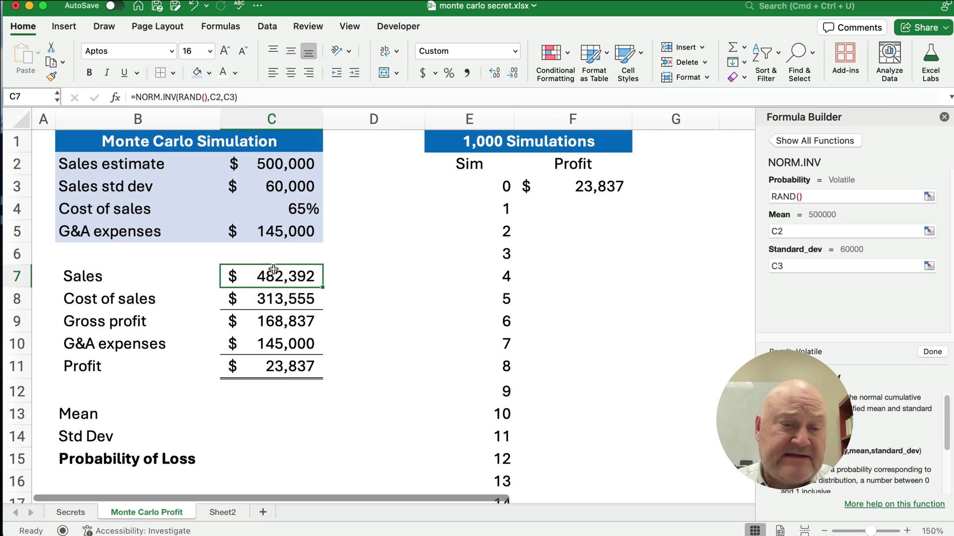
left_click(276, 366)
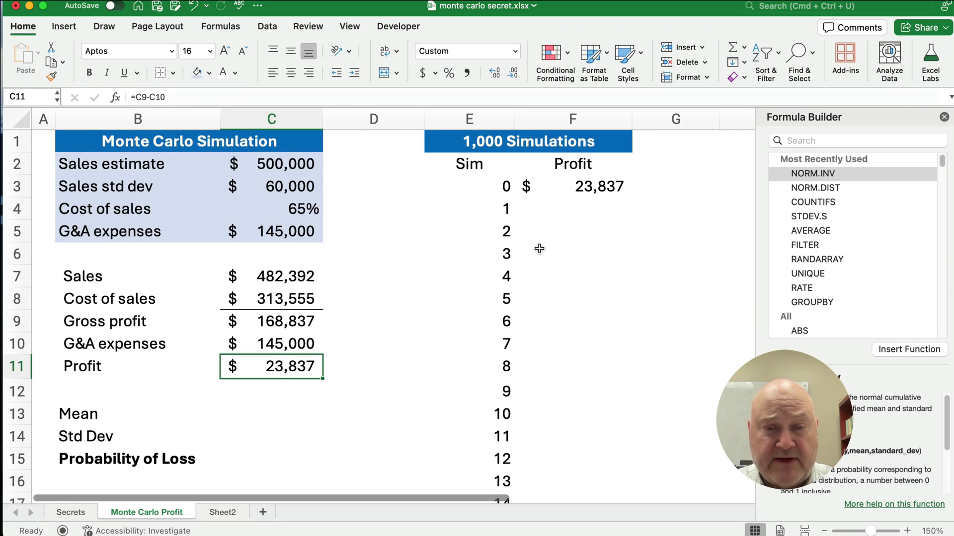
Close the Formula Builder and create a what-if data table over E3:F1003 with blank cell H3 as the column input cell
left_click_drag(502, 189, 562, 192)
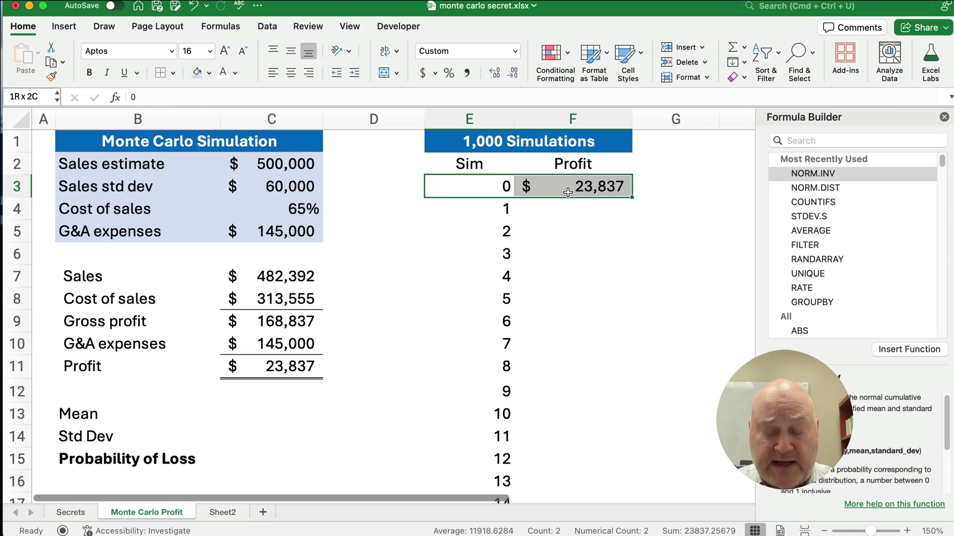
left_click(944, 117)
left_click_drag(475, 188, 590, 188)
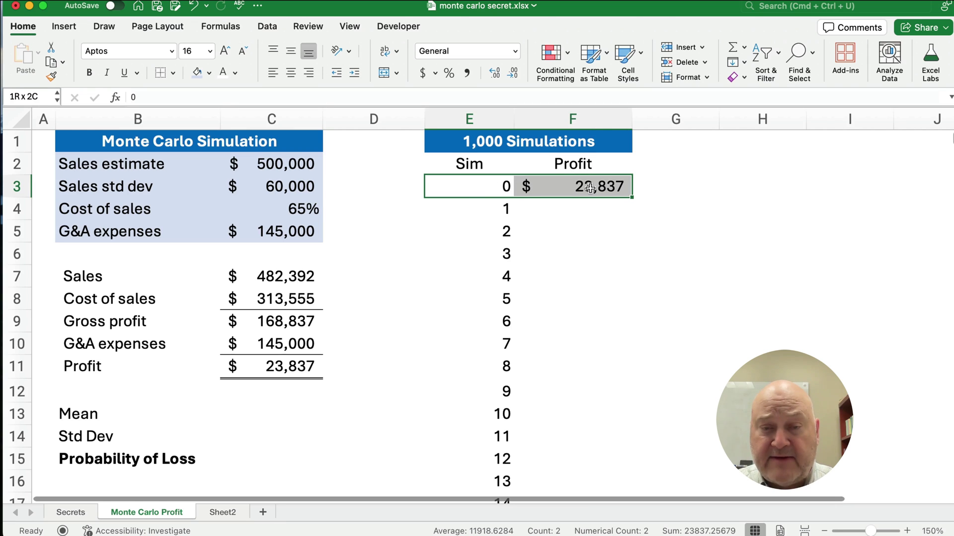
key("super+shift+Down")
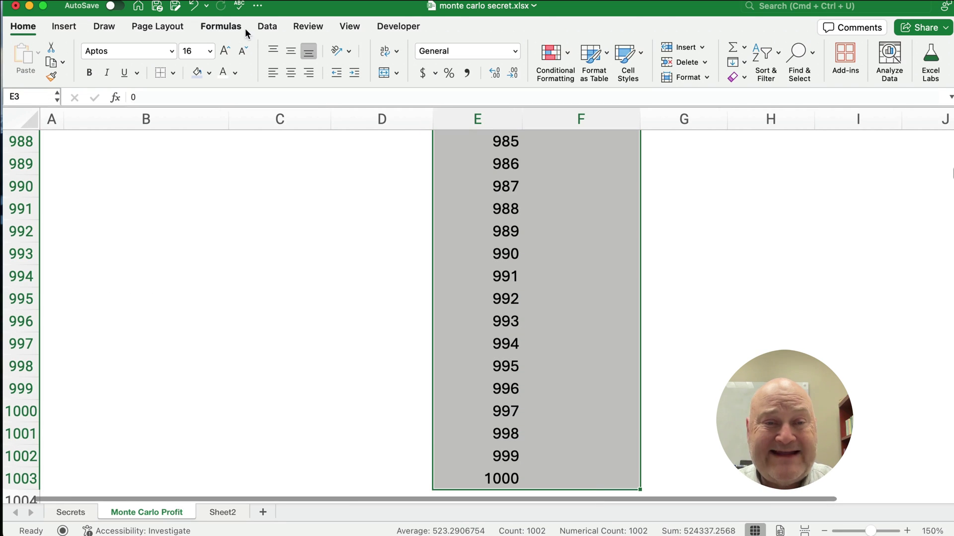
left_click(274, 27)
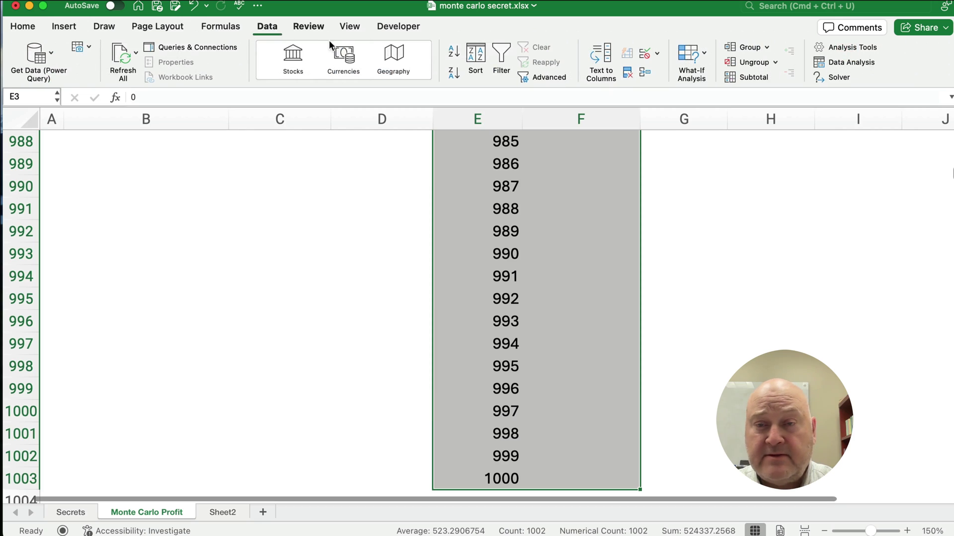
left_click(701, 59)
left_click(709, 109)
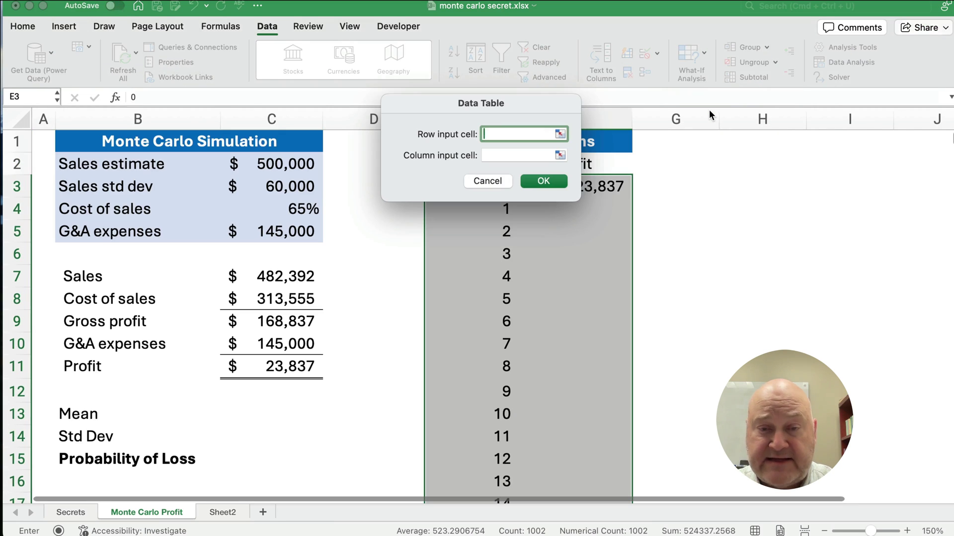
left_click(496, 156)
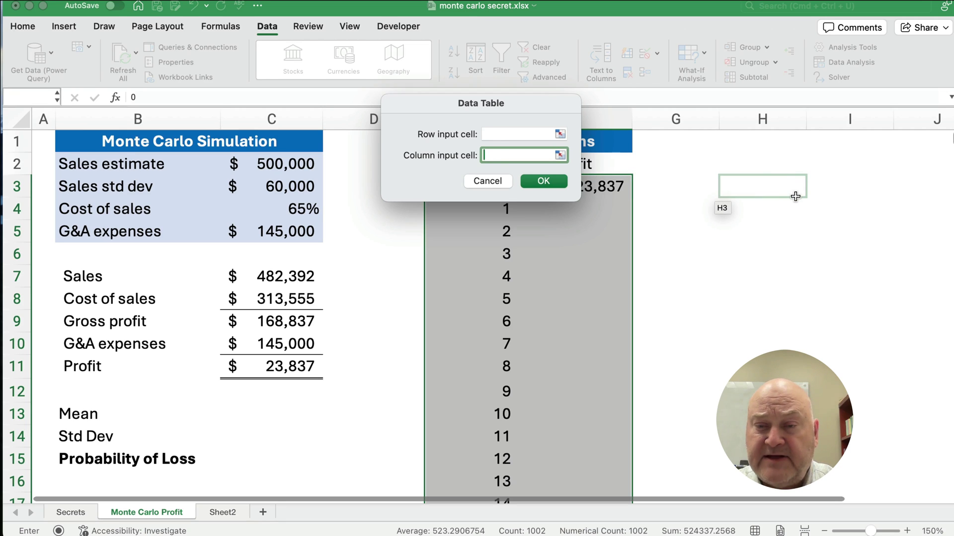
left_click(795, 196)
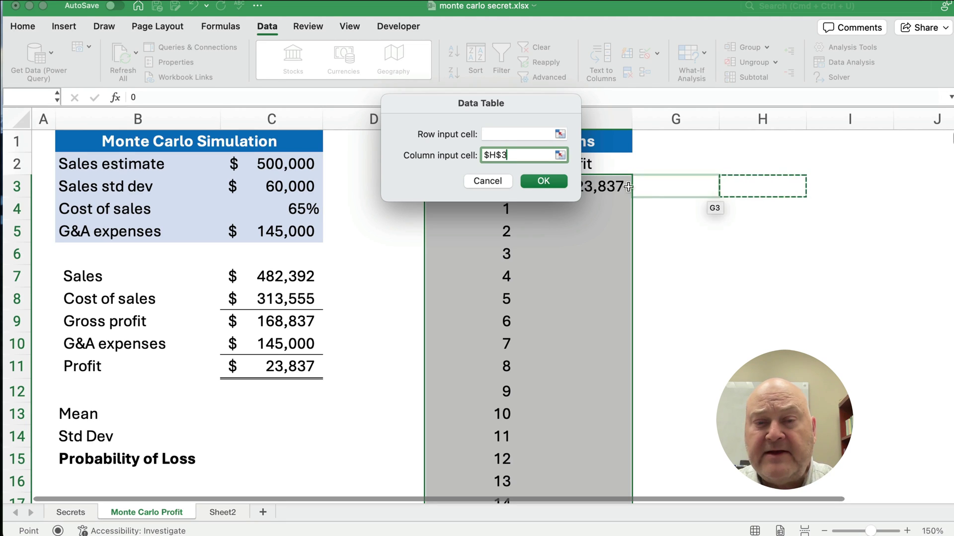
left_click(549, 183)
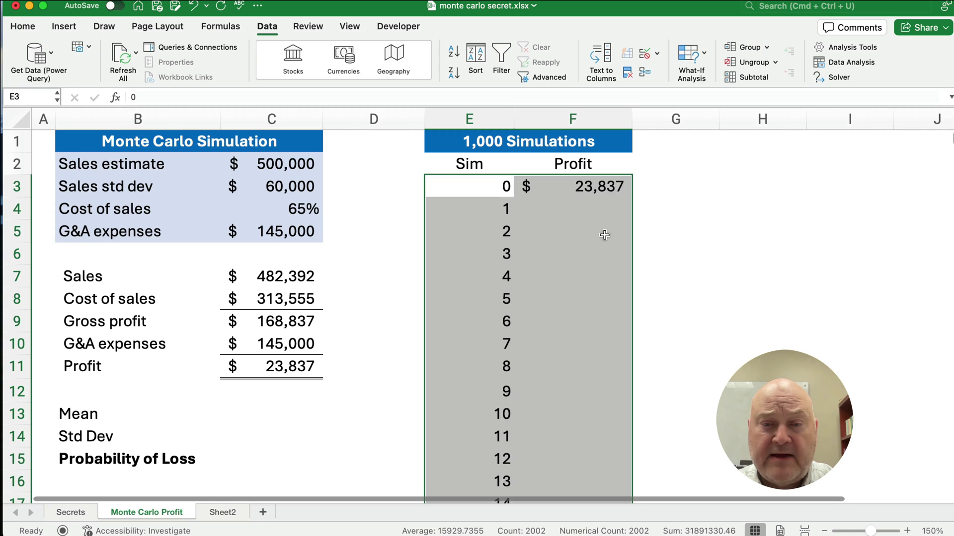
Examine the simulated profits and their table formula in column F, from F4 down to the last simulation in F1003
left_click(587, 213)
scroll(586, 230, "down", 2)
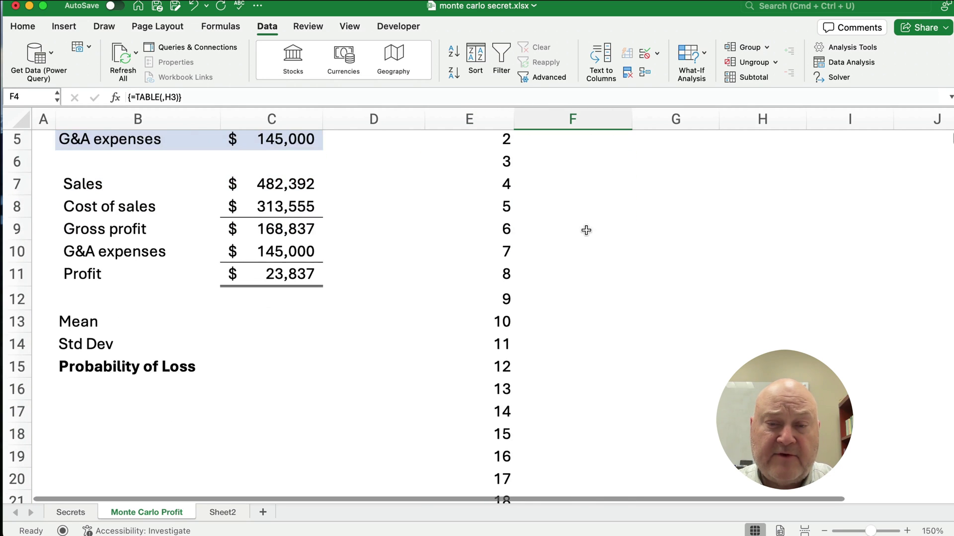
scroll(589, 244, "down", 3)
scroll(590, 251, "up", 5)
scroll(589, 248, "down", 6)
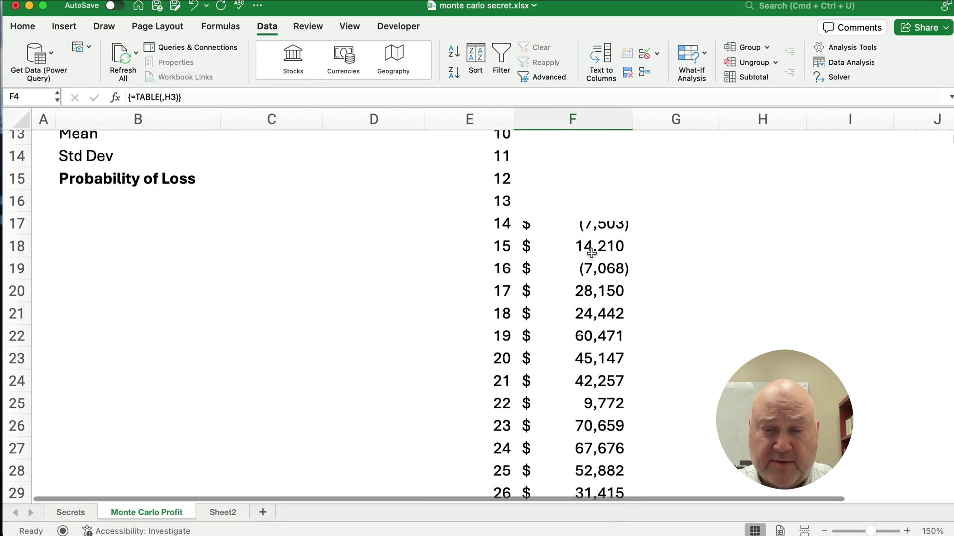
scroll(591, 252, "down", 15)
scroll(591, 252, "up", 8)
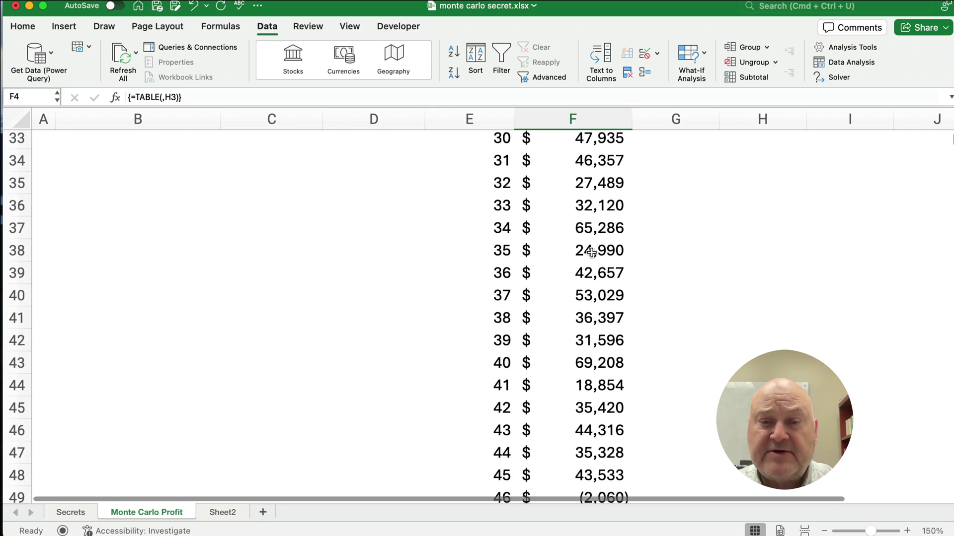
scroll(591, 252, "up", 7)
left_click(592, 237)
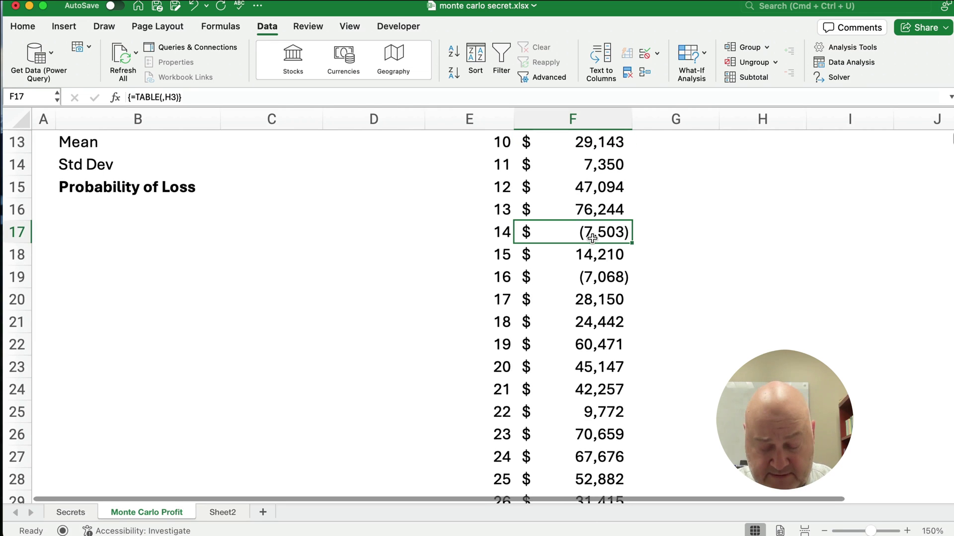
key("super+Up")
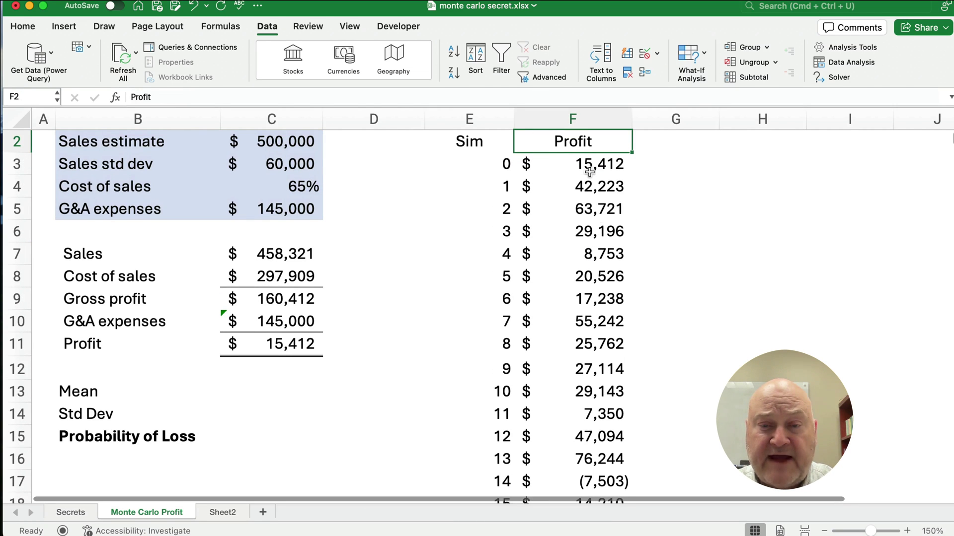
left_click(594, 190)
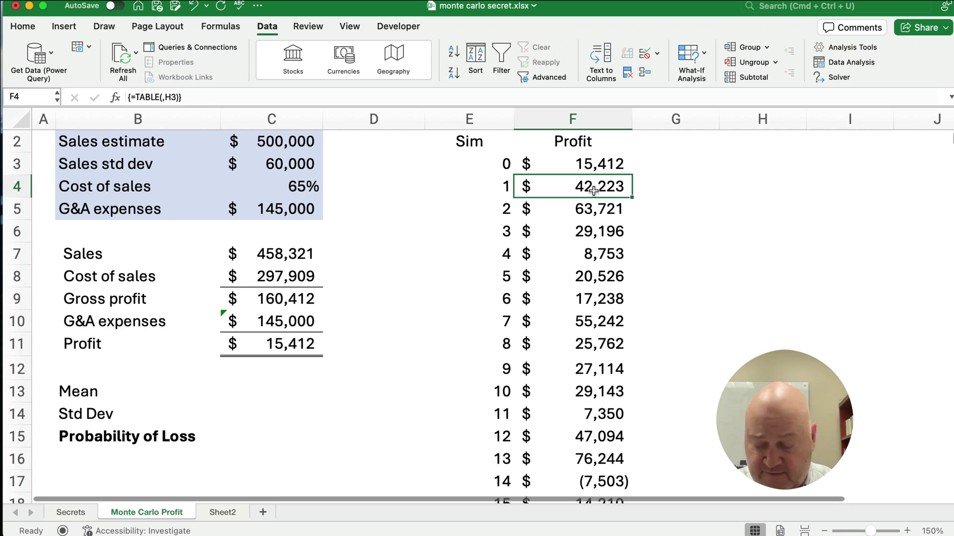
key("super+Down")
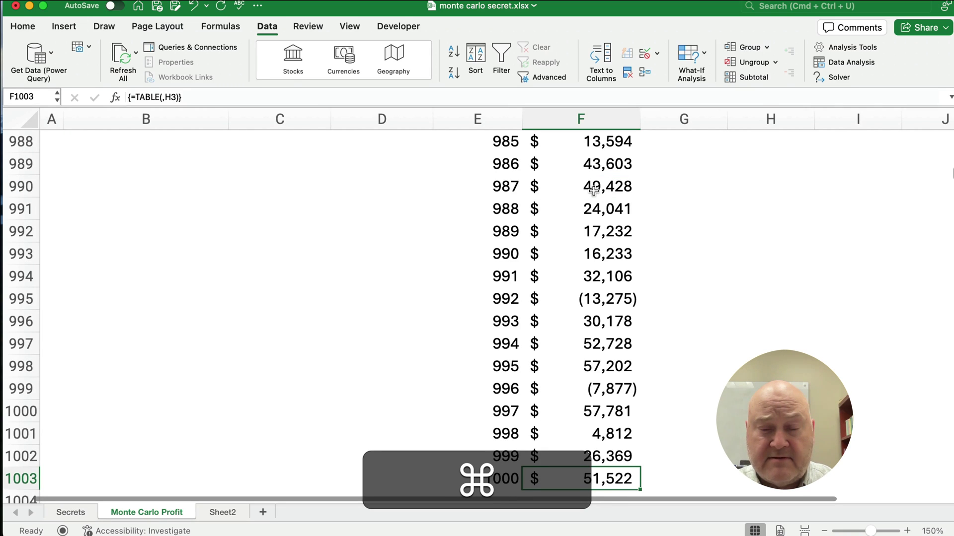
Calculate the Mean in C13 as the AVERAGE of the simulated profits in F4:F1003
key("super+Up")
key("super+Up")
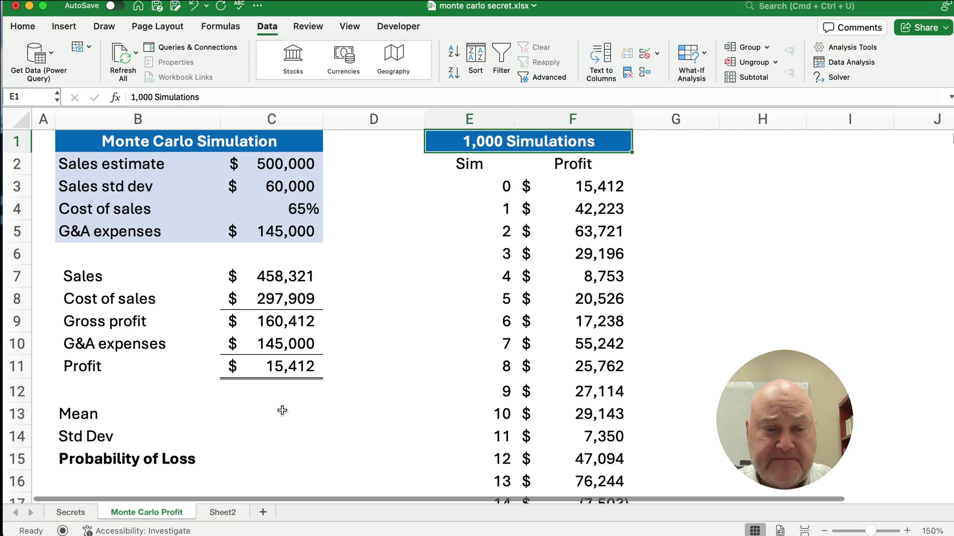
left_click(261, 412)
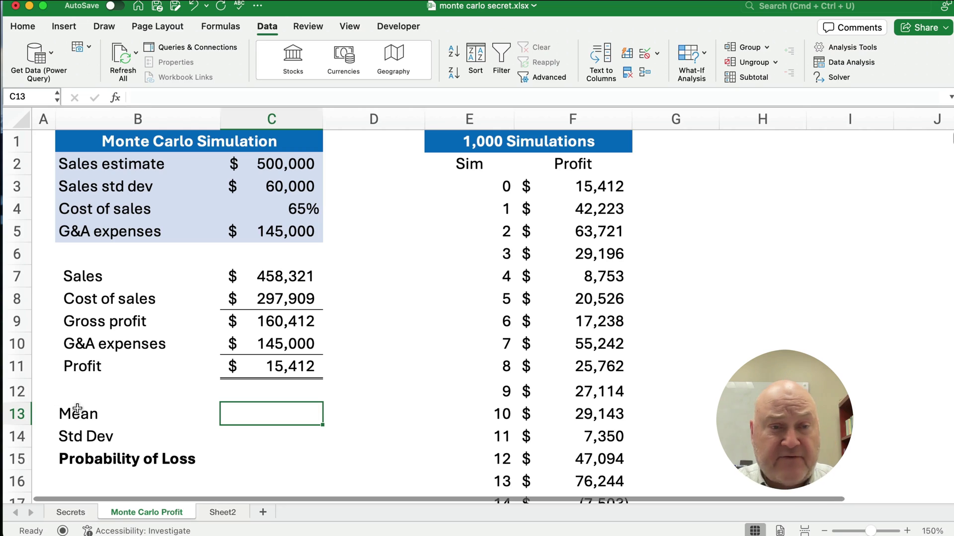
left_click(115, 97)
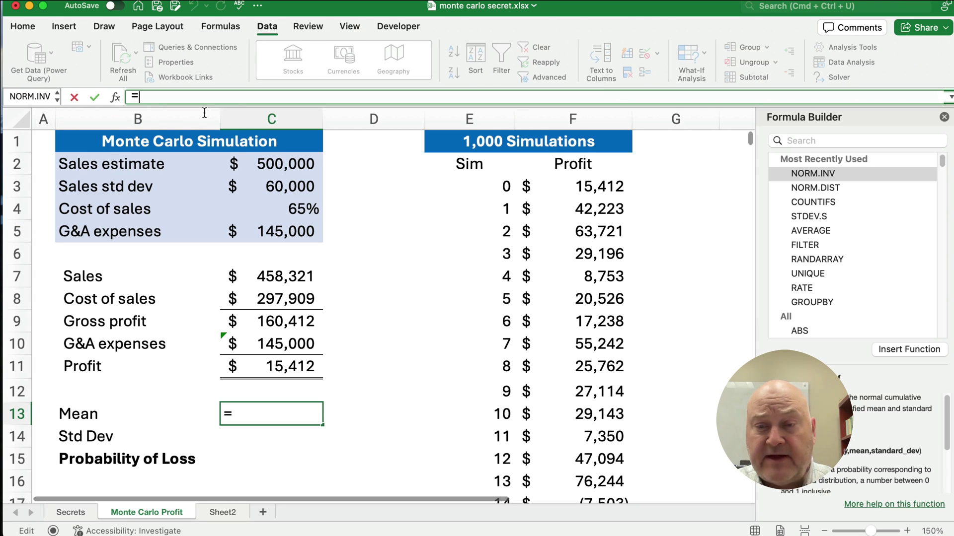
double_click(809, 230)
left_click(599, 208)
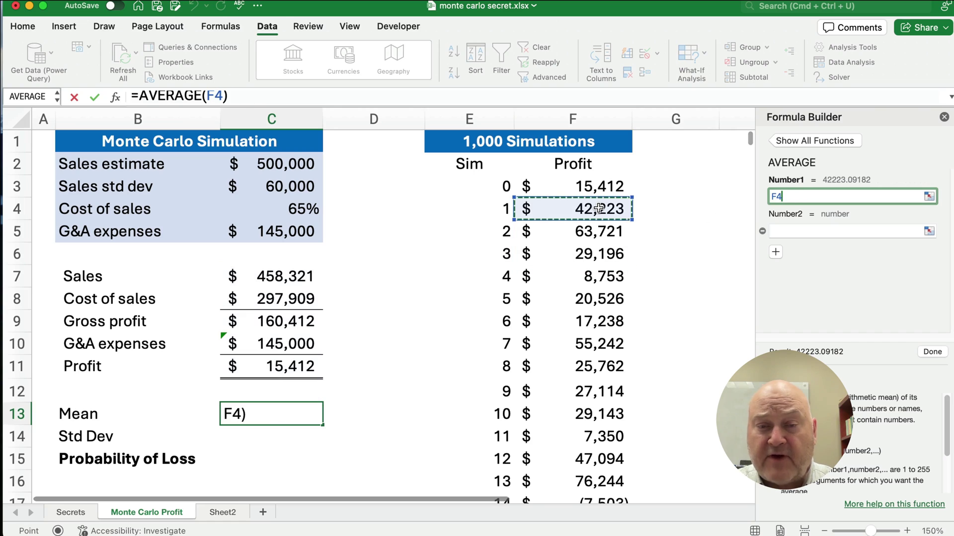
key("shift+super+Down")
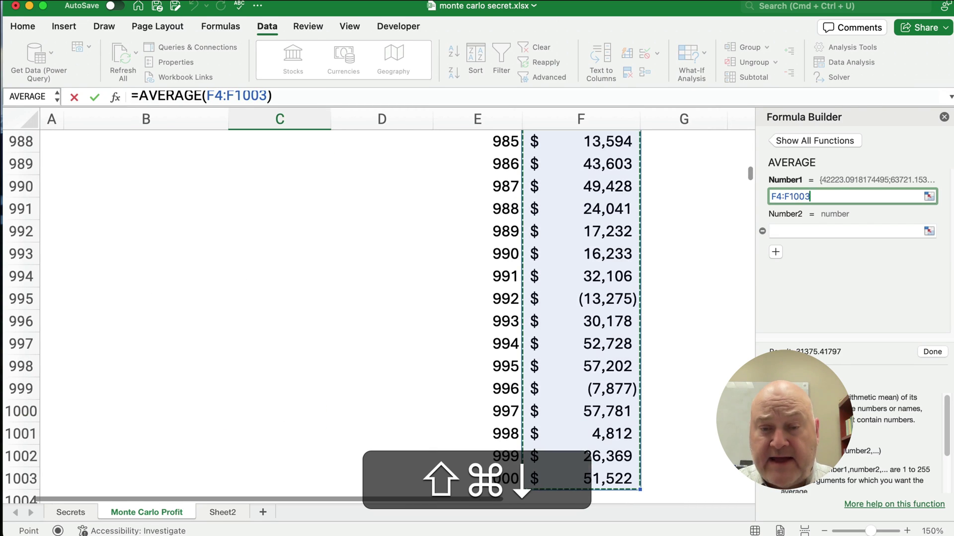
left_click(932, 352)
scroll(411, 272, "up", 3)
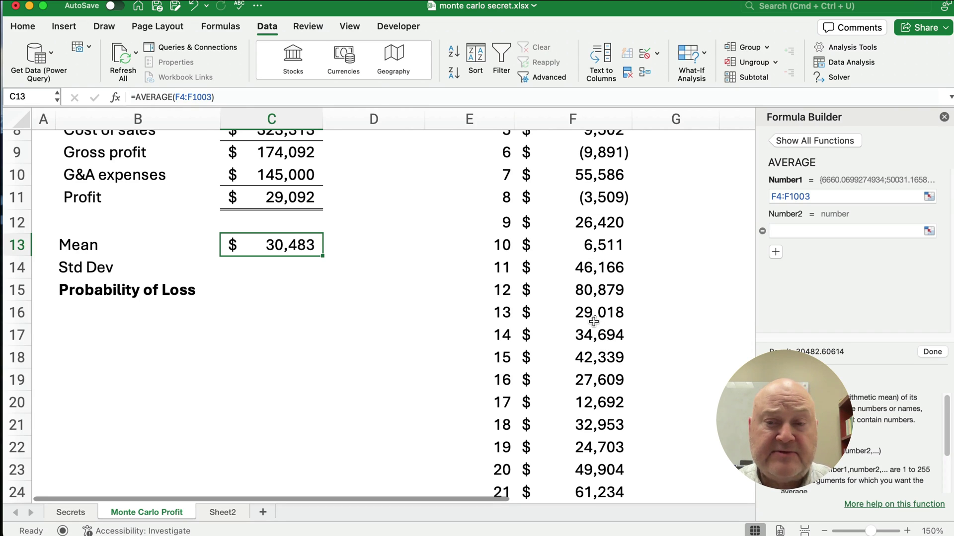
Calculate the Std Dev in C14 with STDEV.S over the simulated profits in F4:F1003
left_click(280, 268)
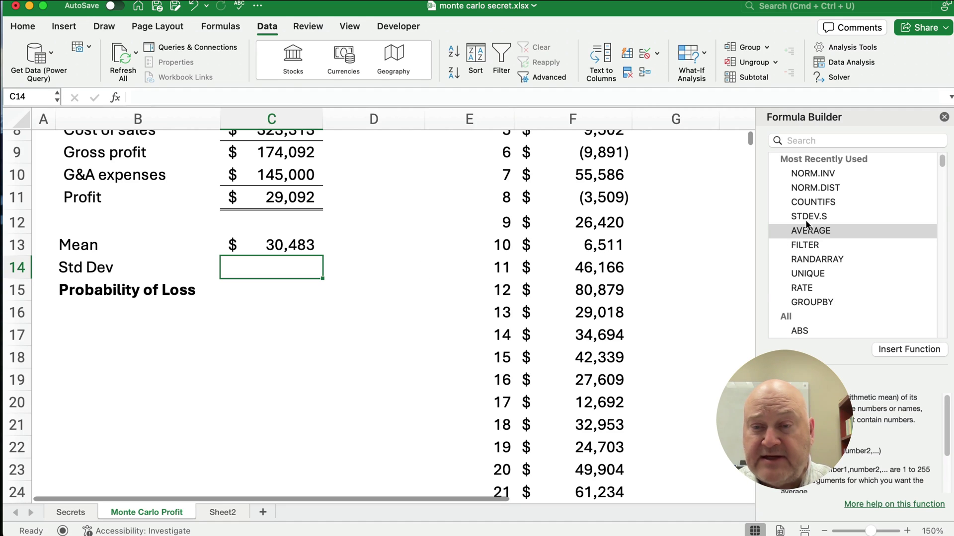
left_click(801, 138)
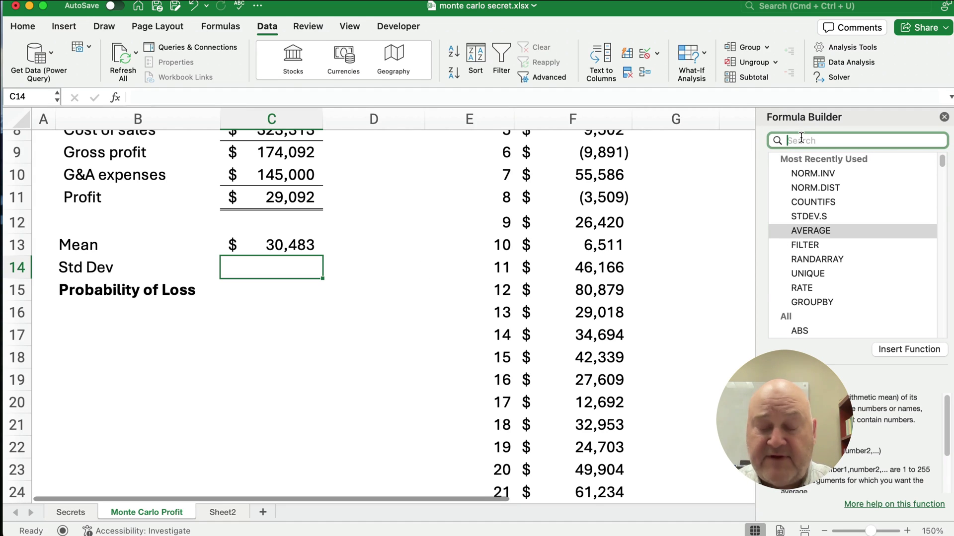
type("std")
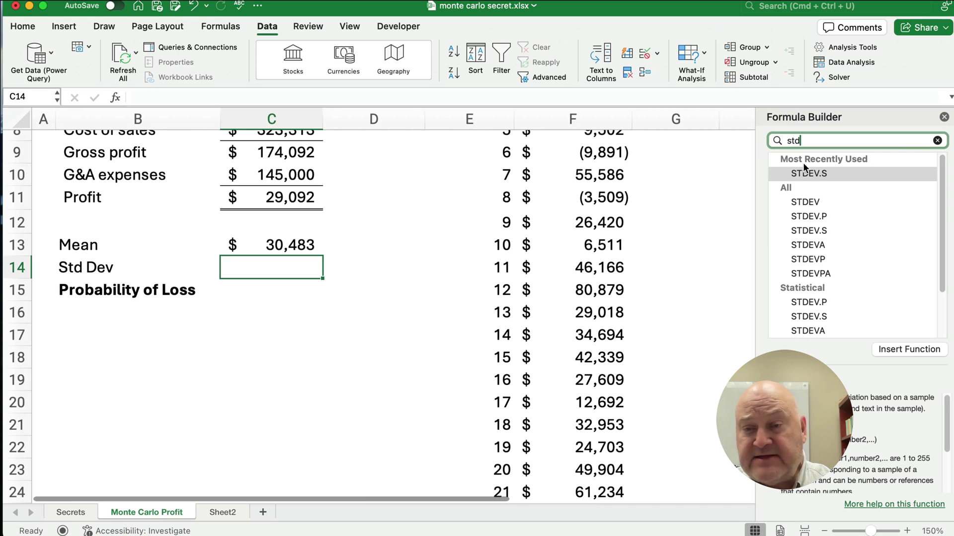
left_click(817, 232)
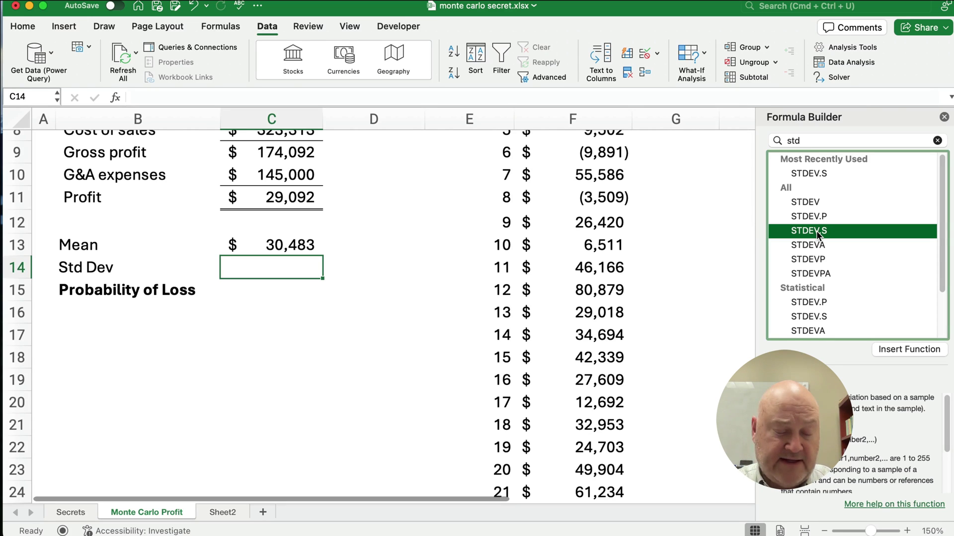
double_click(817, 234)
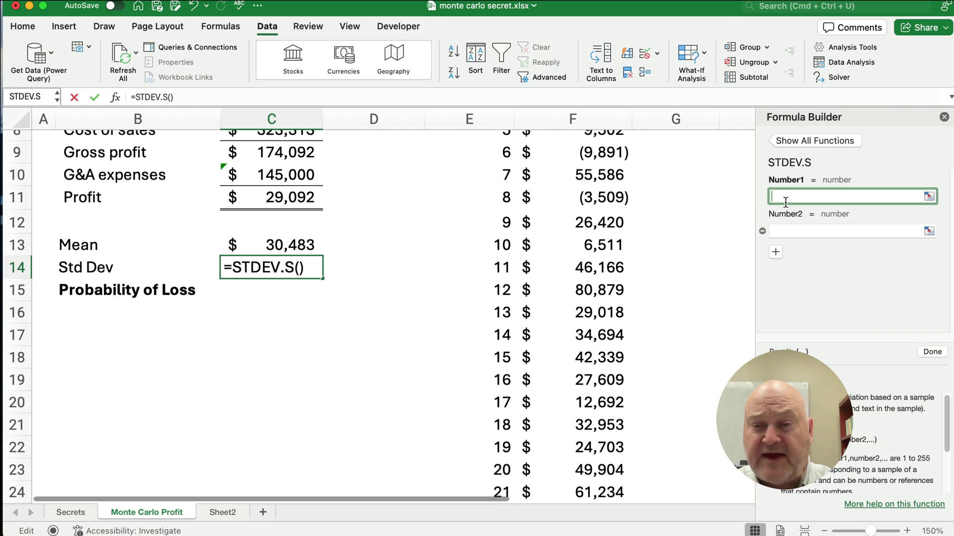
scroll(601, 199, "up", 6)
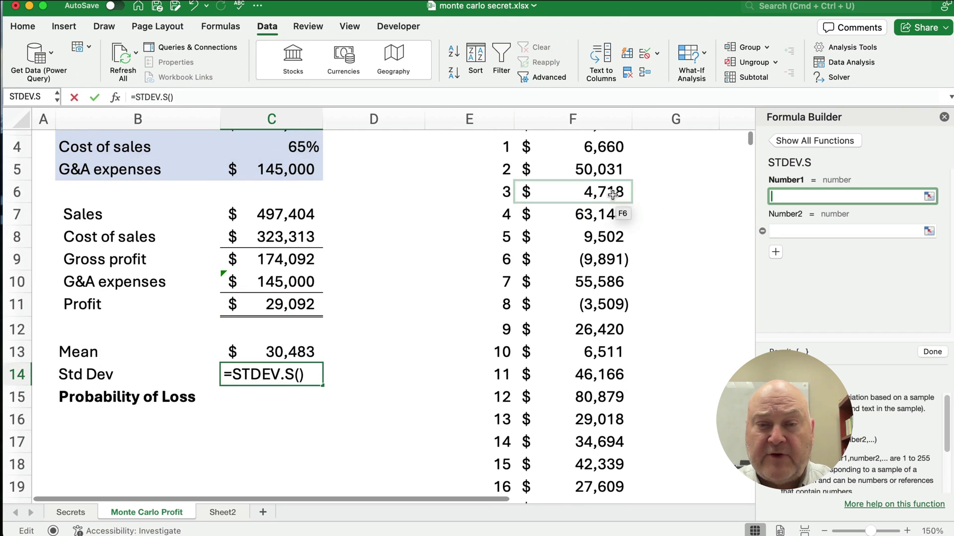
left_click(597, 181)
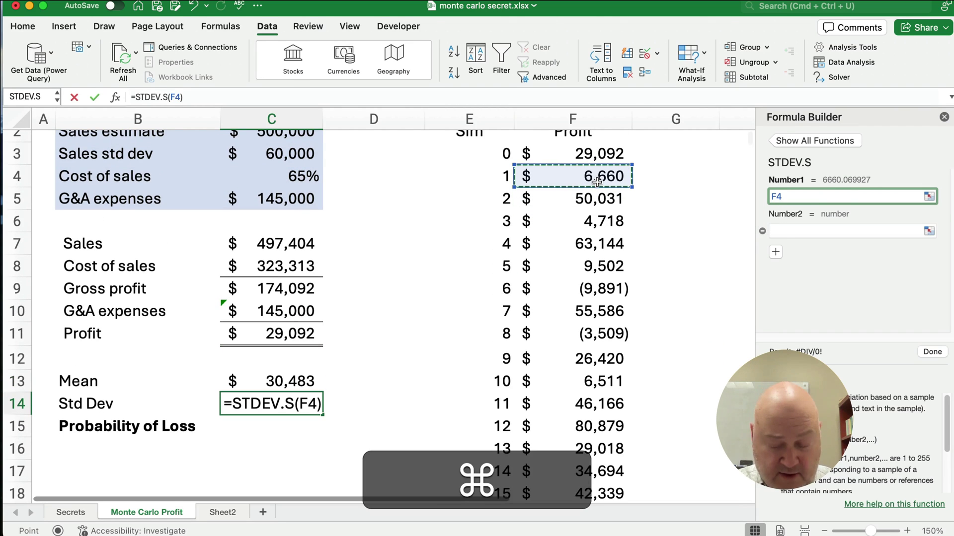
key("super+shift+Down")
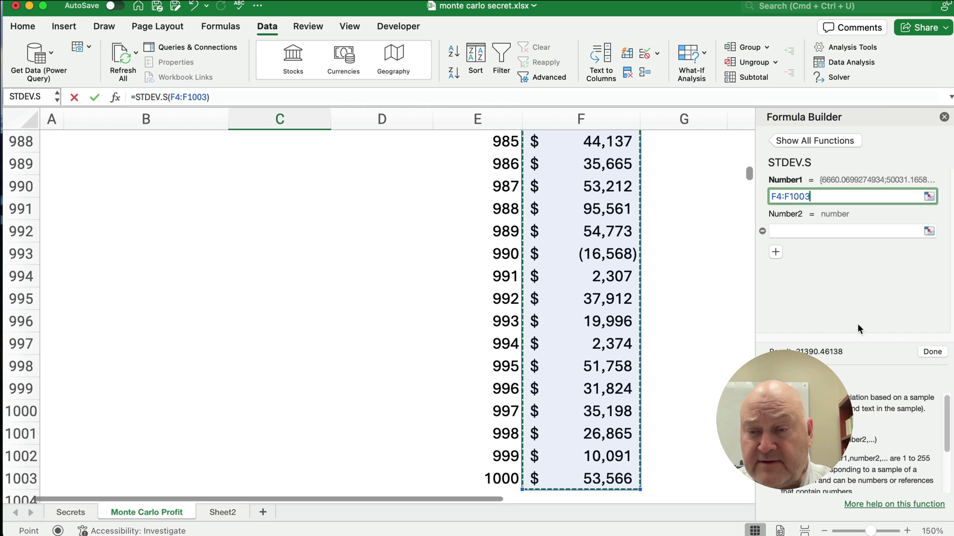
left_click(933, 353)
scroll(293, 285, "up", 10)
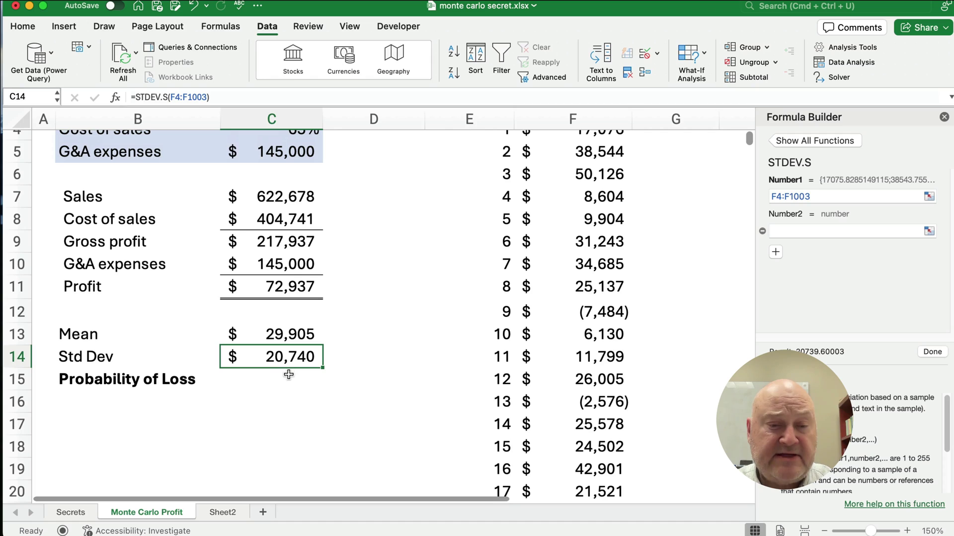
Count the losing simulations in Probability of Loss cell C15 using COUNTIFS on F4:F1003 with the criterion <0
left_click(289, 374)
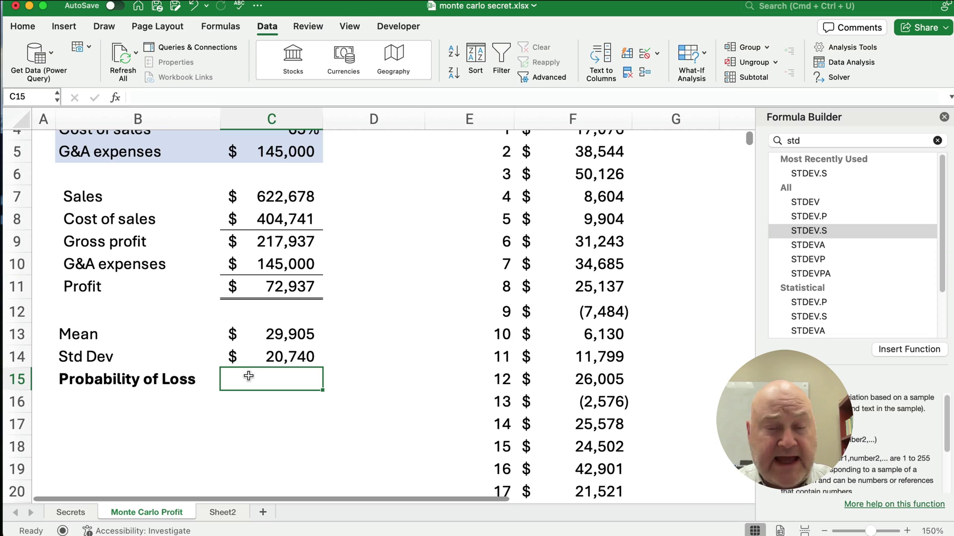
left_click(808, 140)
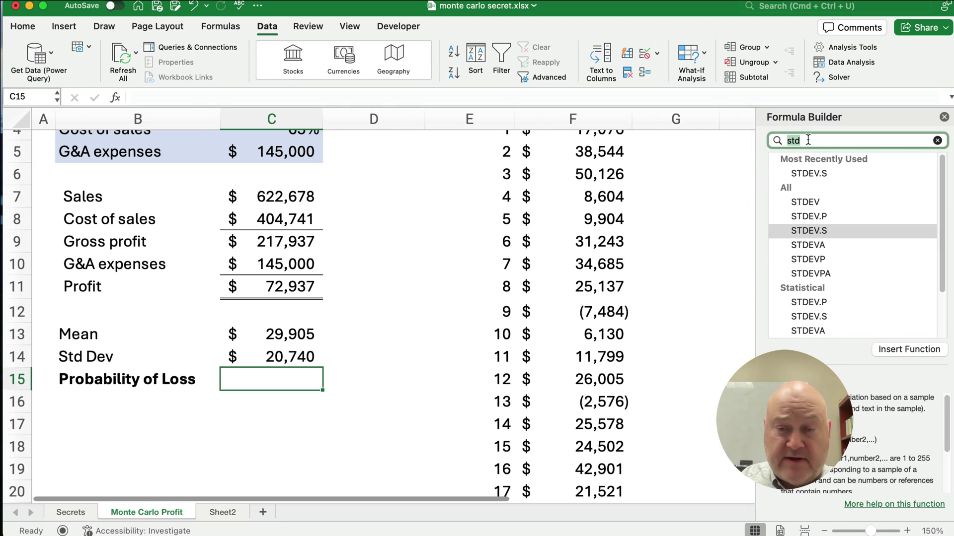
type("counti")
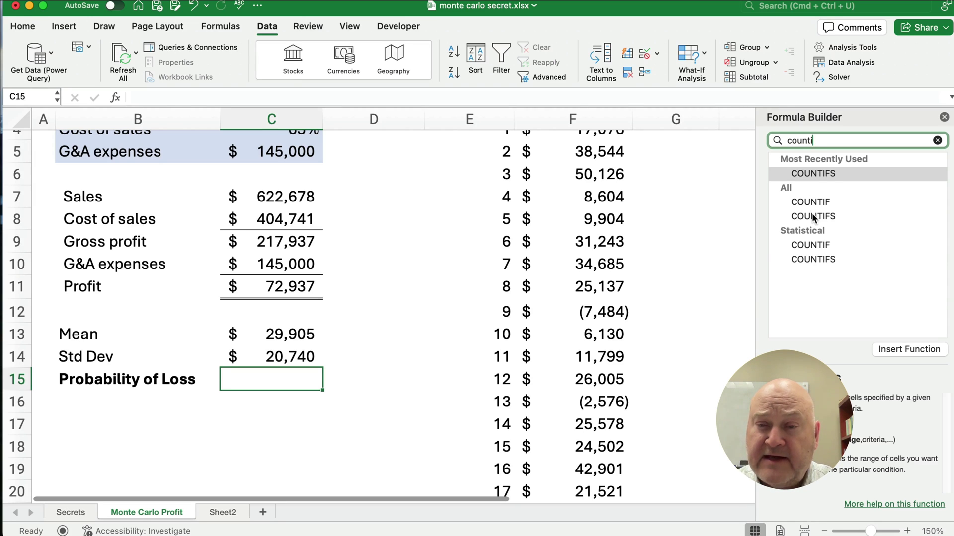
double_click(812, 214)
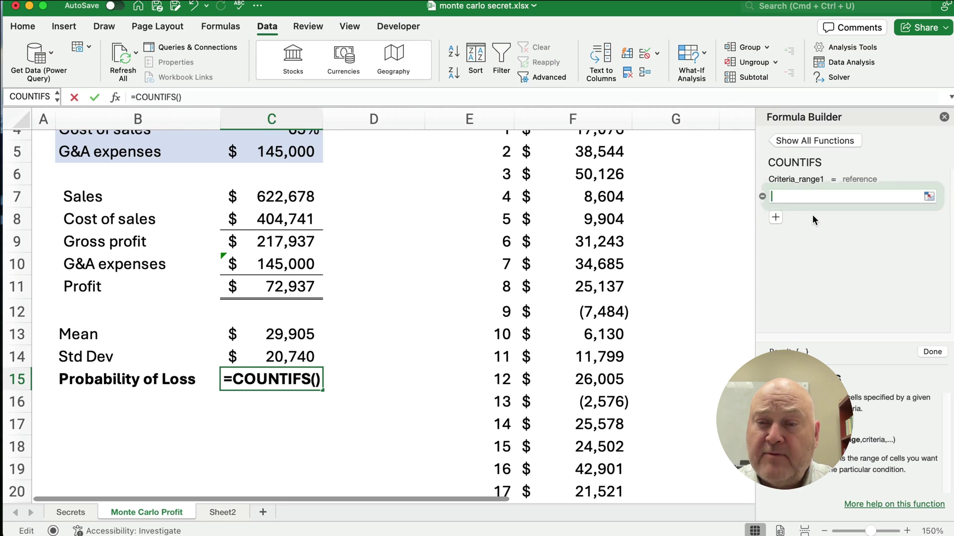
left_click(776, 217)
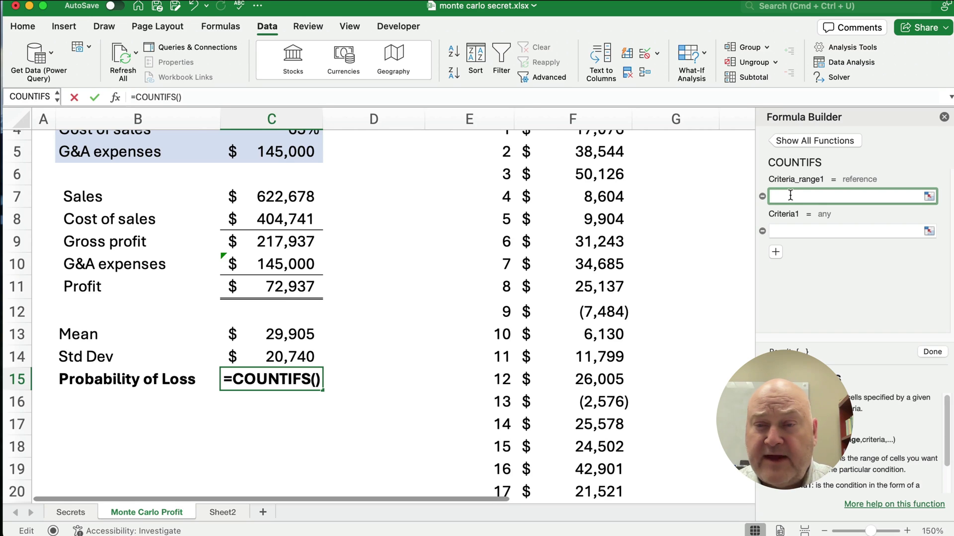
scroll(618, 219, "up", 3)
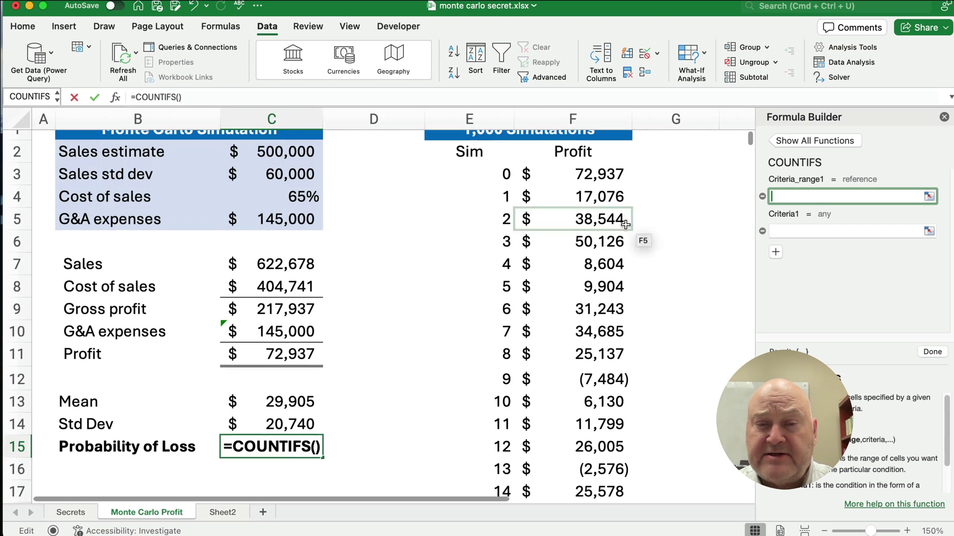
left_click(598, 206)
key("shift+super+Down")
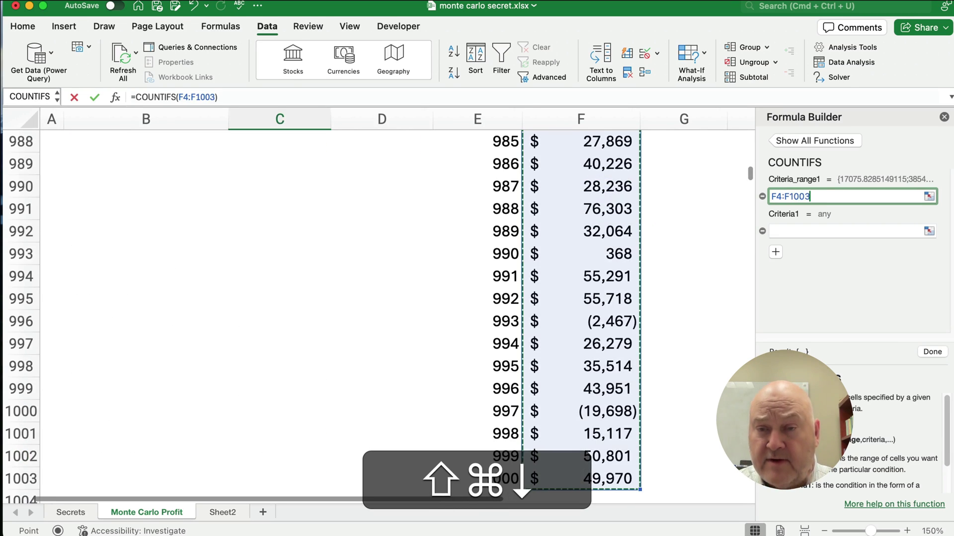
left_click(787, 231)
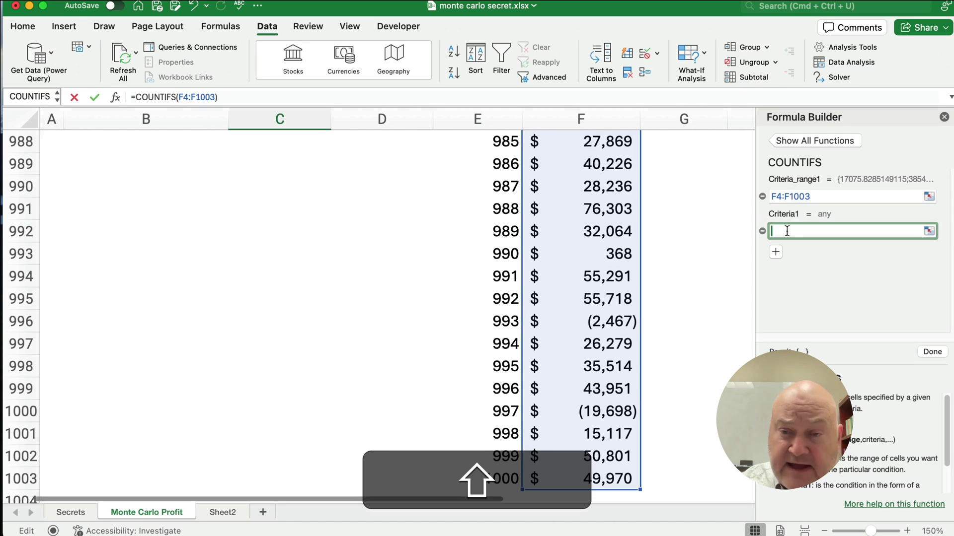
type("<")
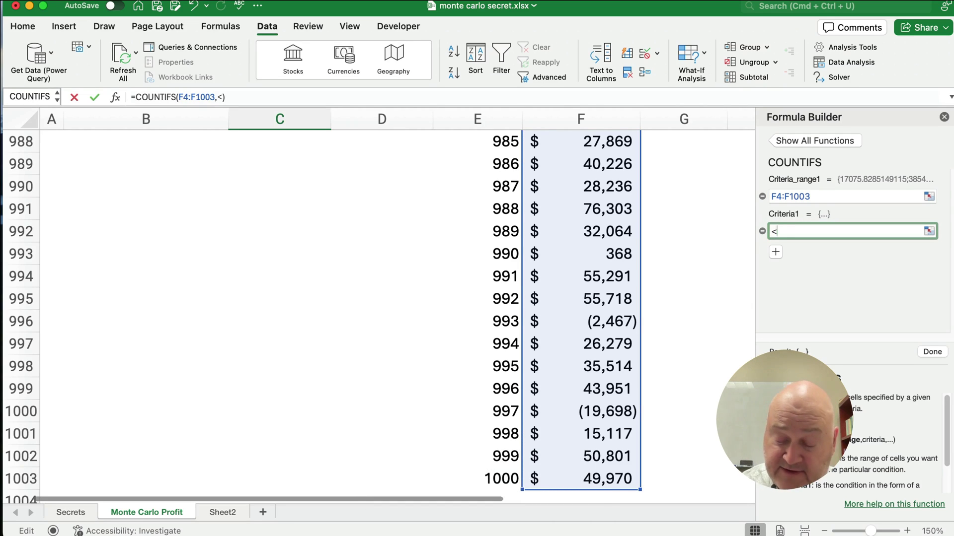
type("0")
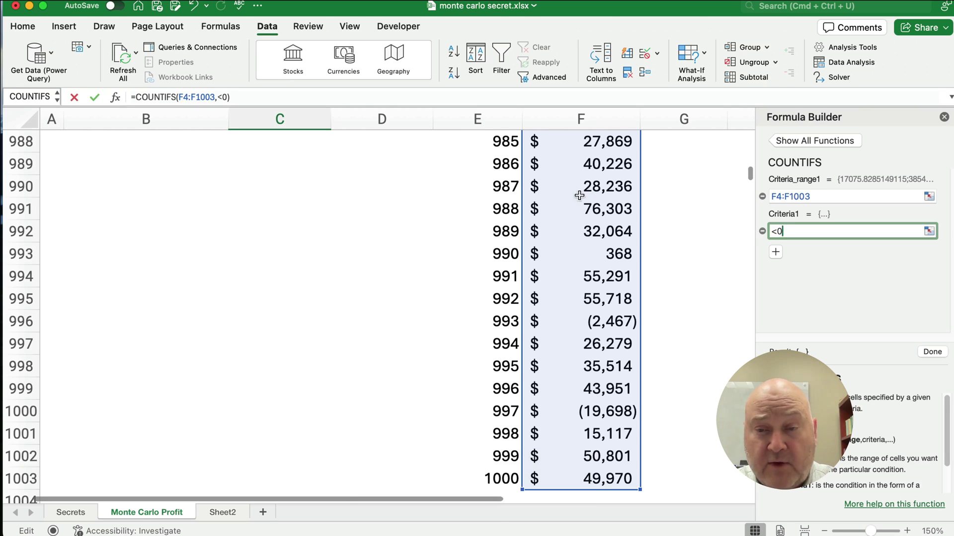
left_click(932, 352)
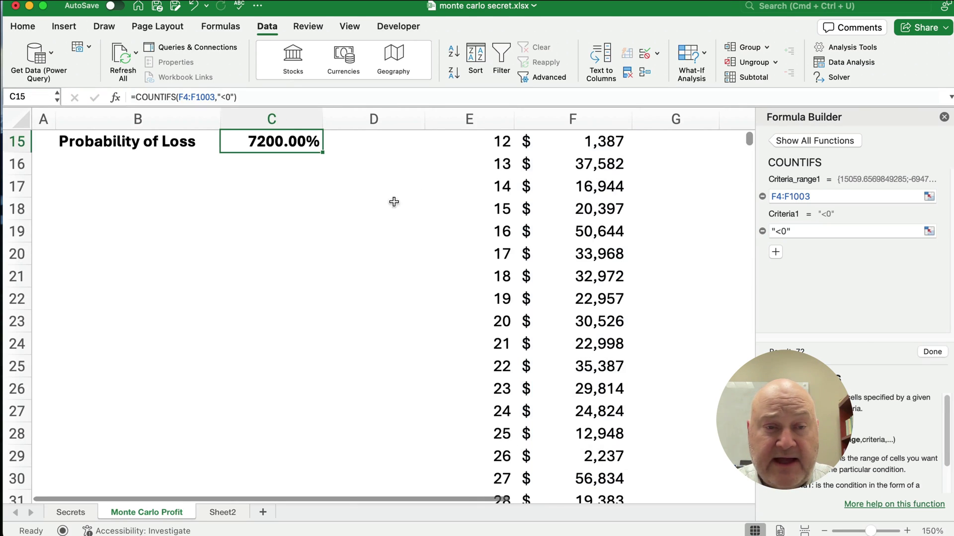
scroll(392, 200, "up", 3)
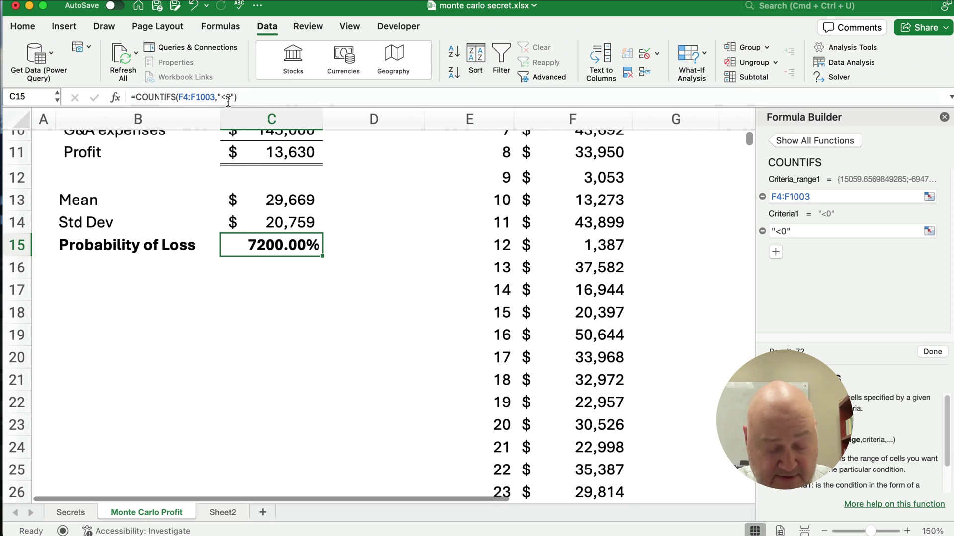
Show the loss count in C15 in comma number format, and return the cell to a percentage without decimals
key("super")
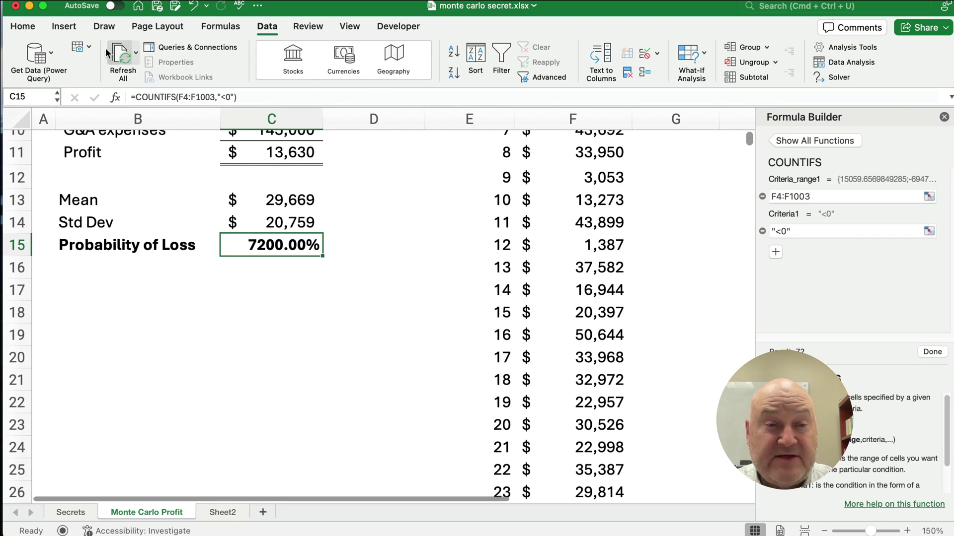
left_click(22, 30)
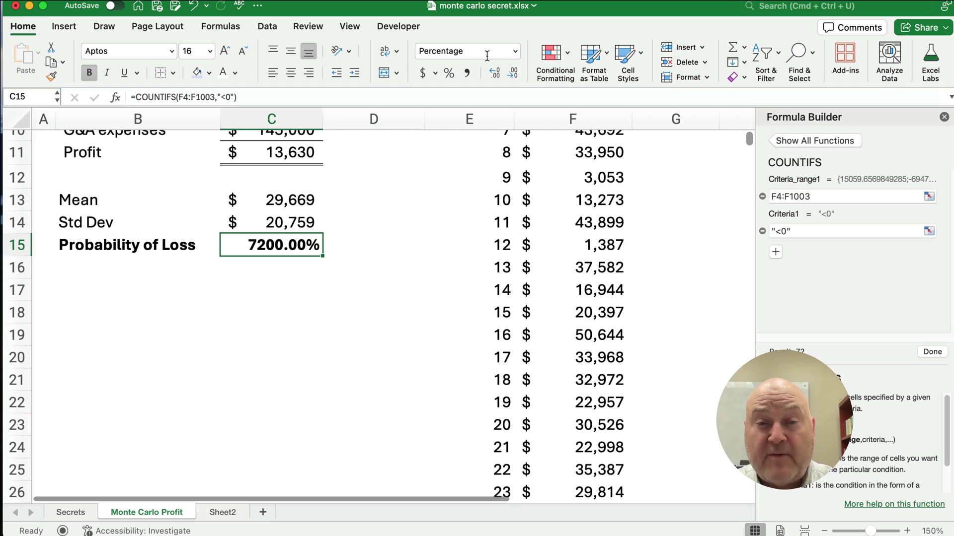
left_click(466, 73)
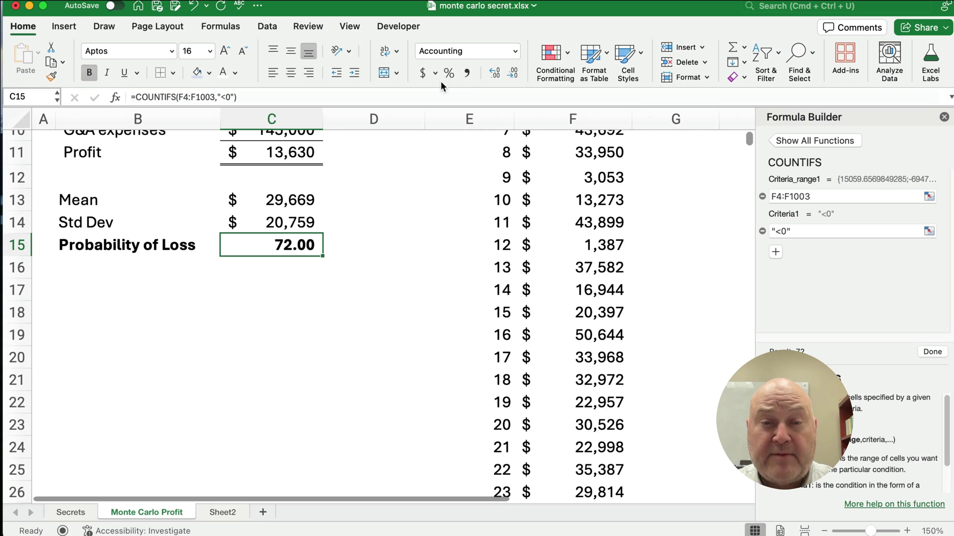
left_click(446, 74)
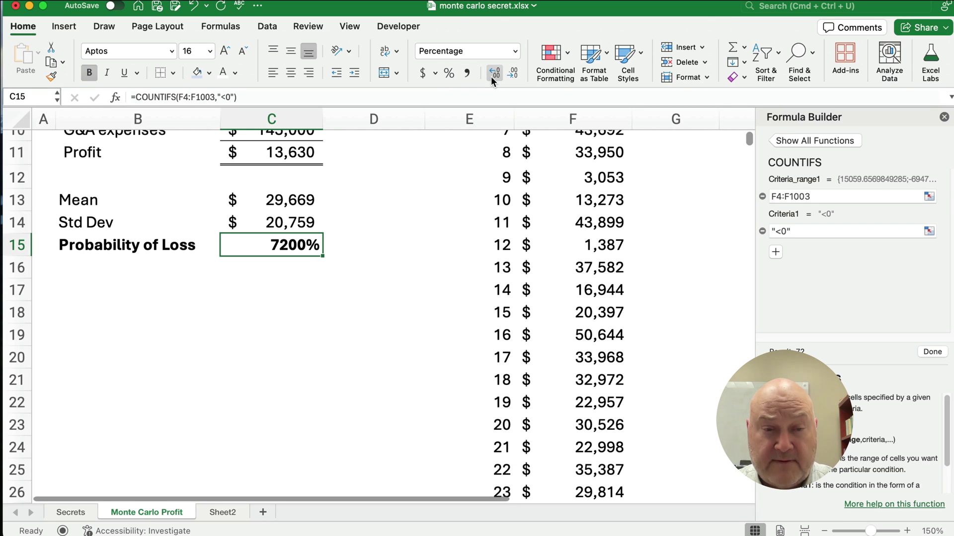
Divide the COUNTIFS result in C15 by 1000 to turn the loss count into a probability, and reselect the cell
left_click(256, 96)
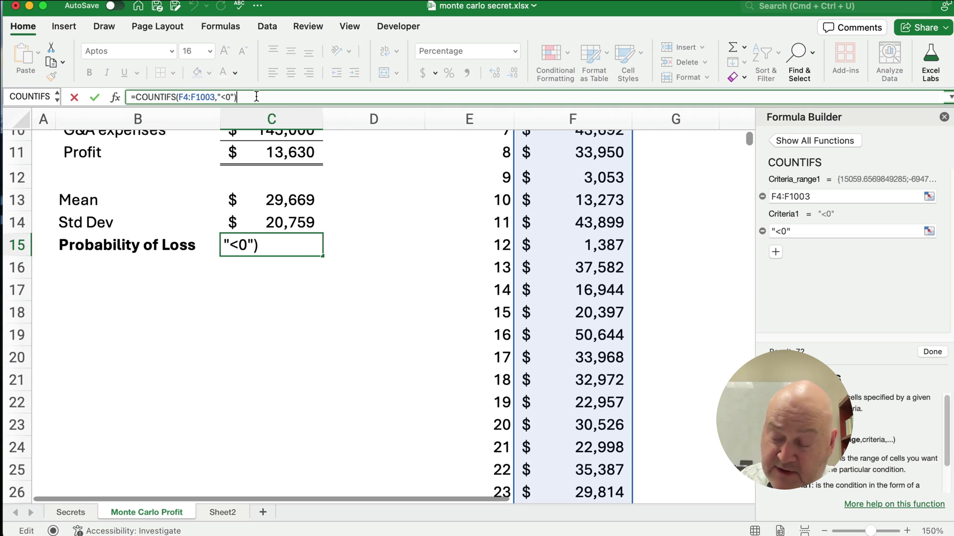
type("/1000")
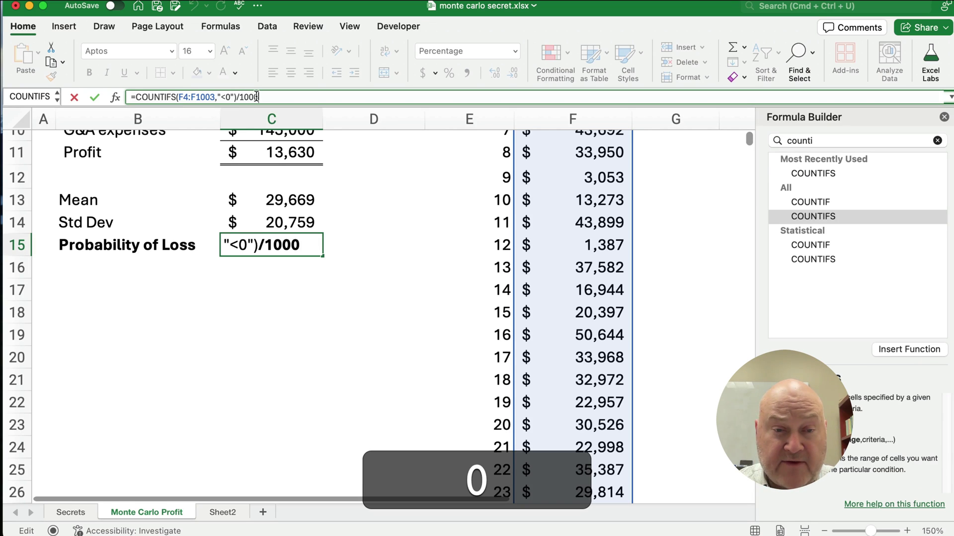
key("Return")
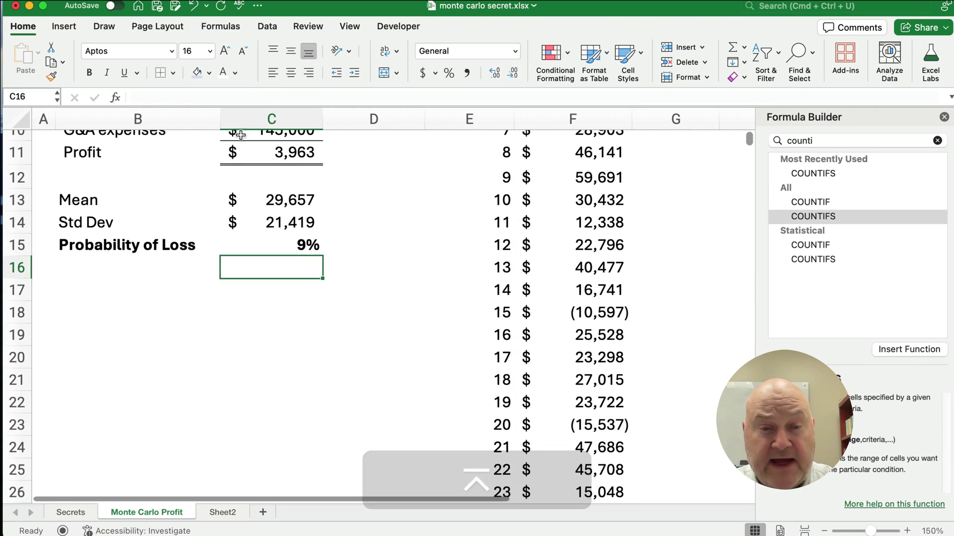
left_click(295, 250)
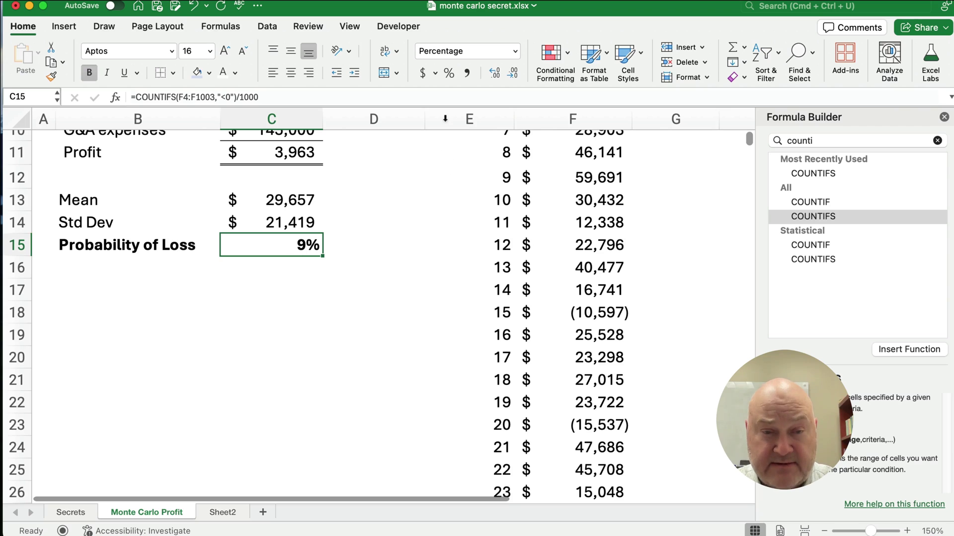
Show the Probability of Loss percentage in C15 with two decimal places, and close the Formula Builder
left_click(493, 75)
left_click(492, 76)
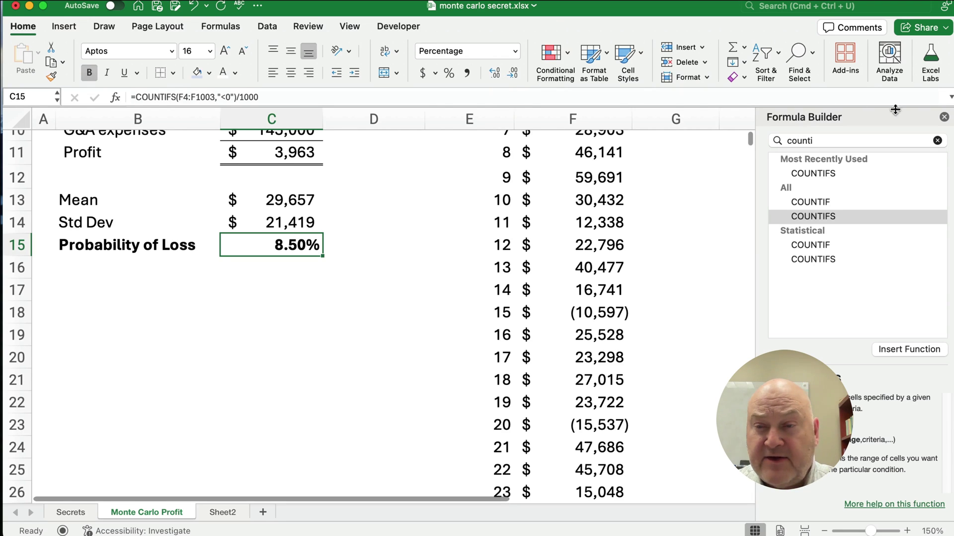
scroll(386, 288, "up", 4)
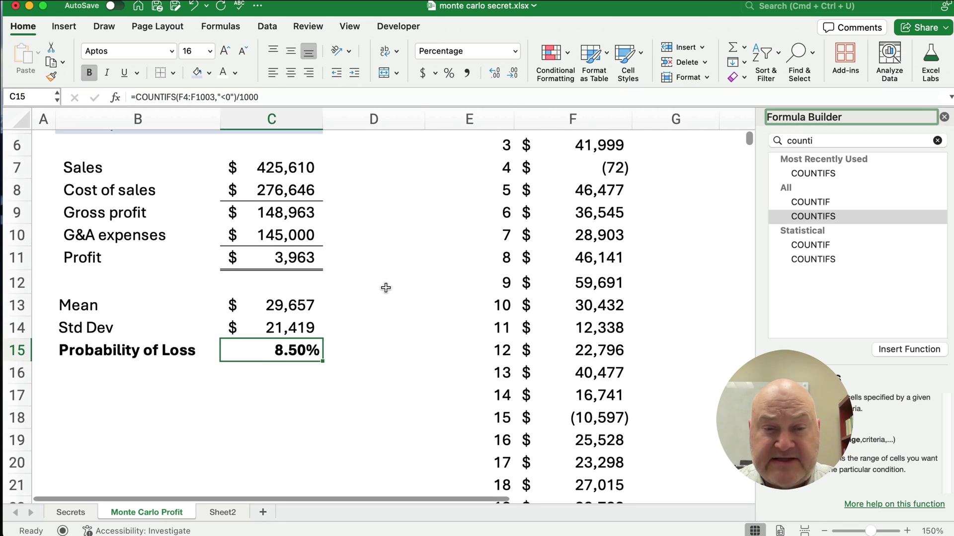
left_click(385, 288)
scroll(385, 285, "up", 5)
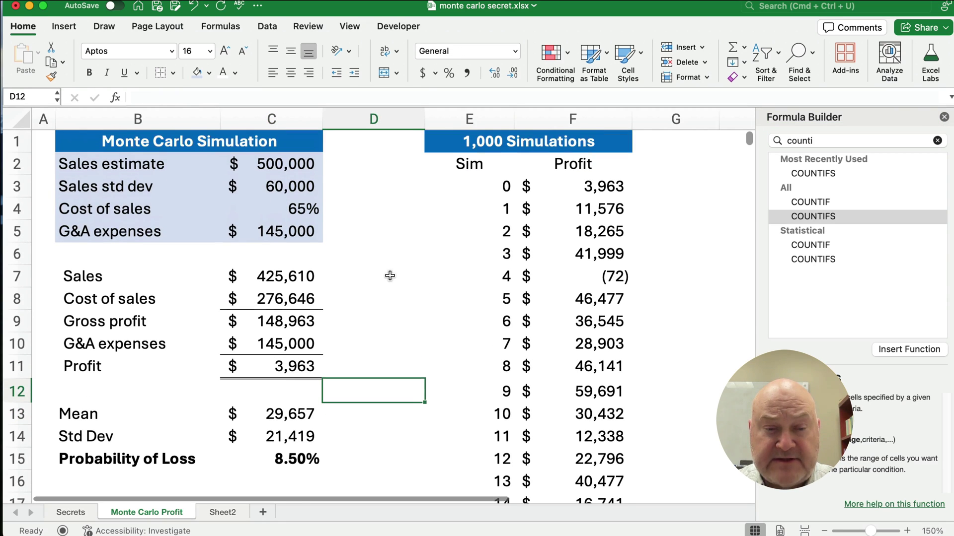
left_click(943, 117)
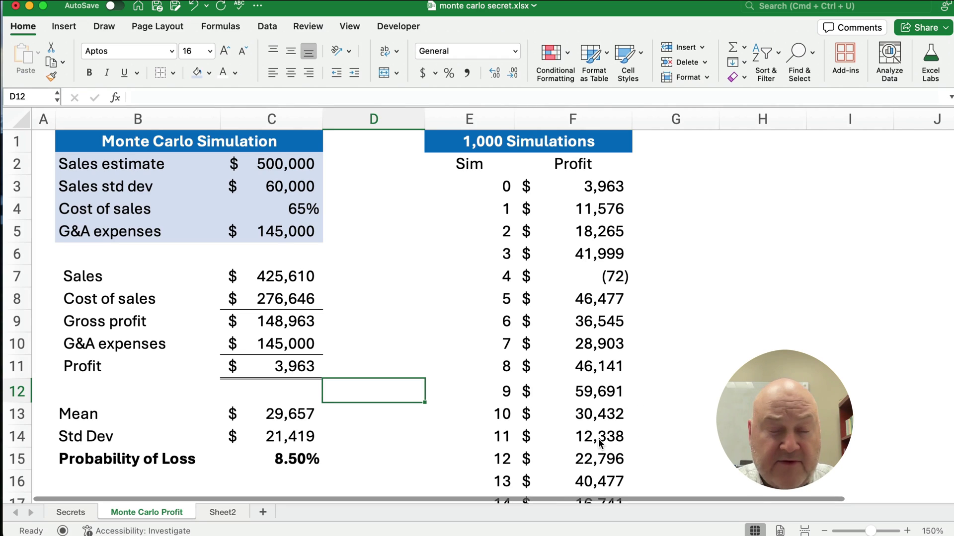
Recalculate the sheet repeatedly to rerun the 1,000 simulations and examine how the mean, standard deviation and probability of loss vary
left_click(411, 419)
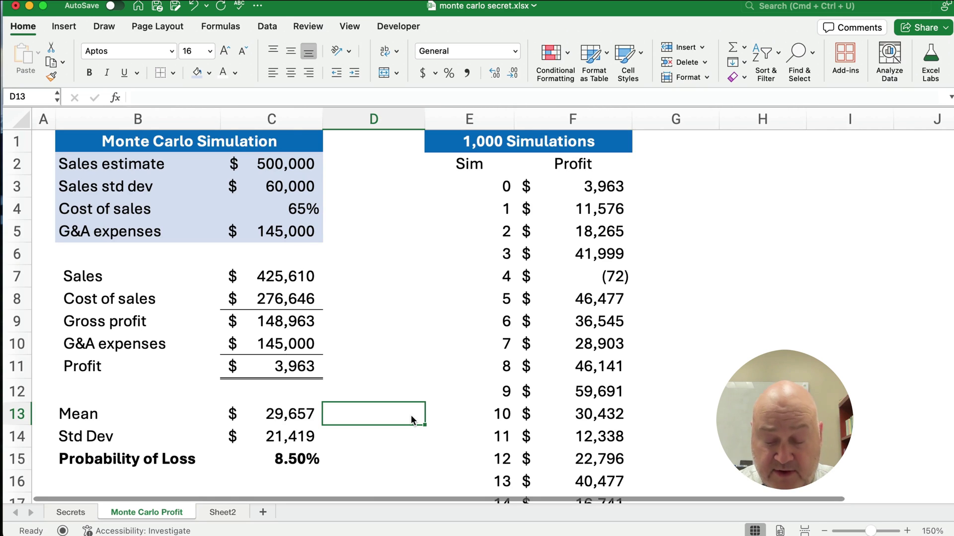
key("F9")
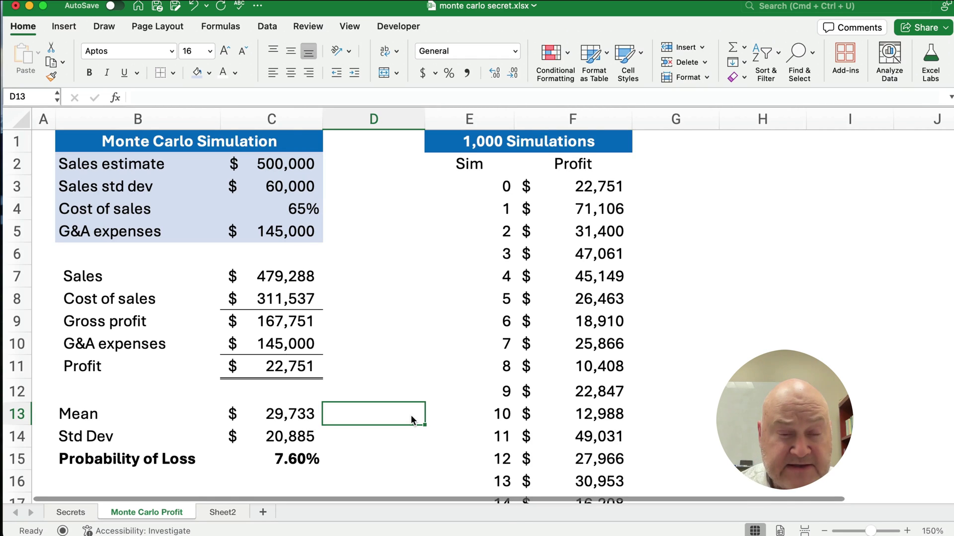
key("F9")
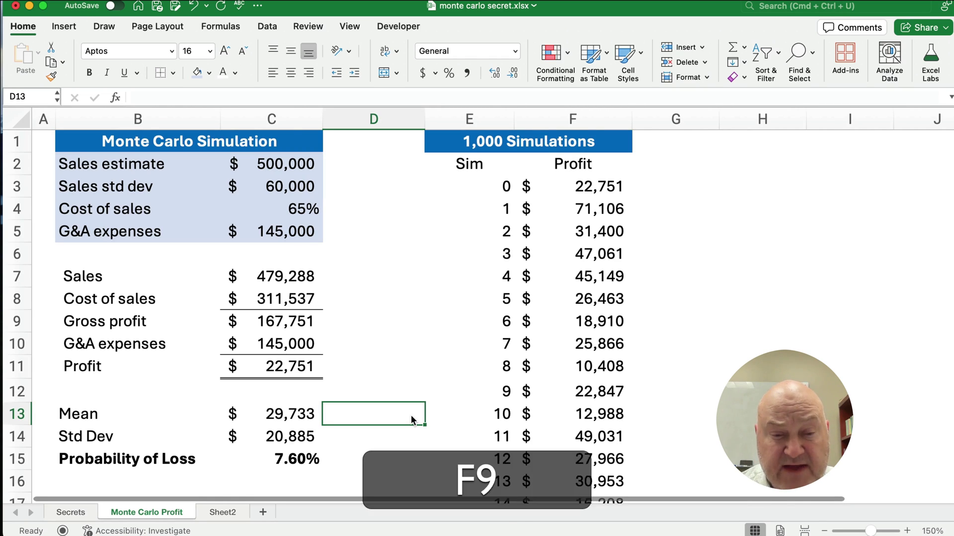
key("F9")
key("F9")
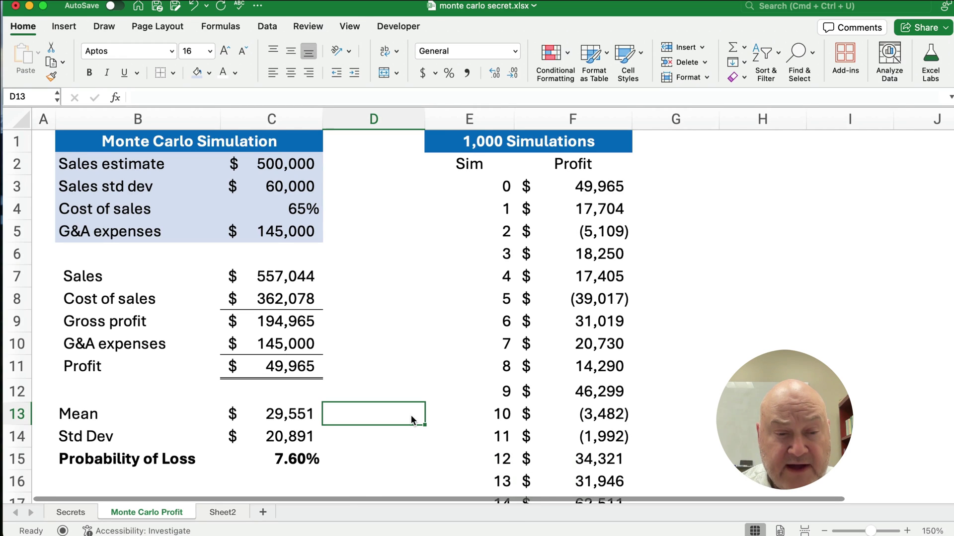
key("F9")
key("F9")
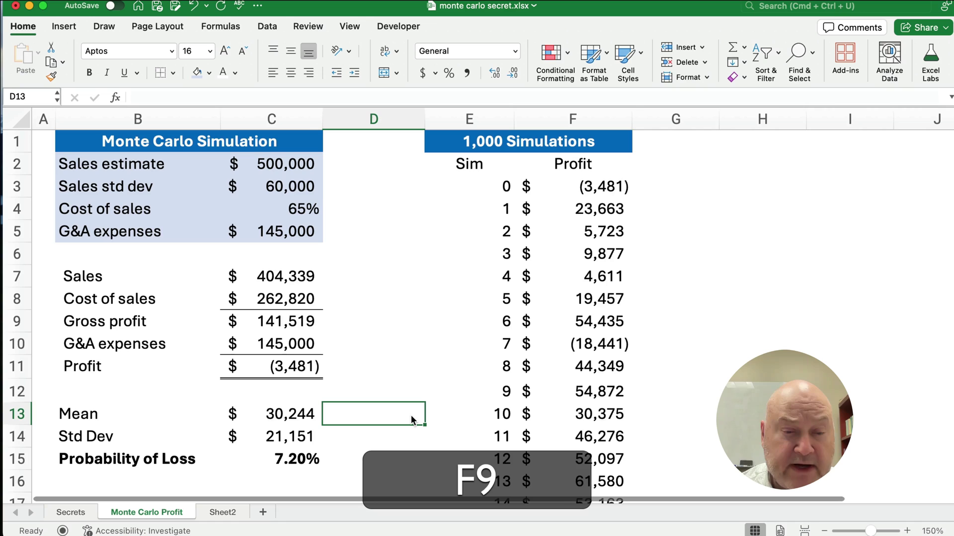
key("F9")
key("F9")
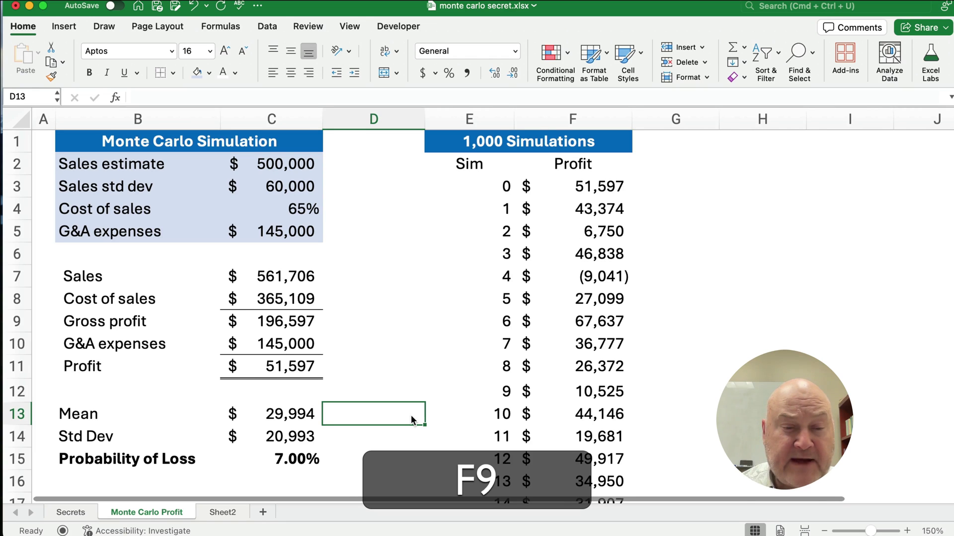
key("F9")
key("F9")
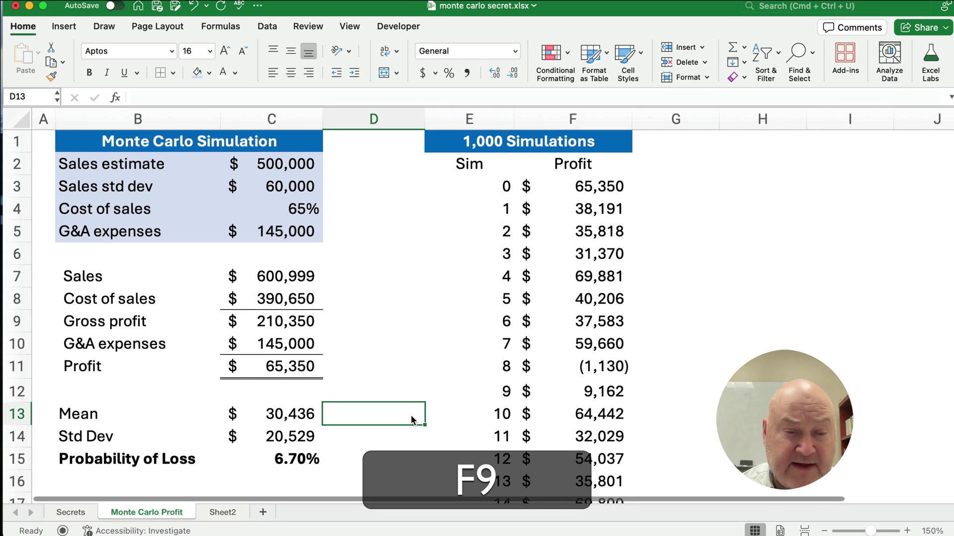
key("F9")
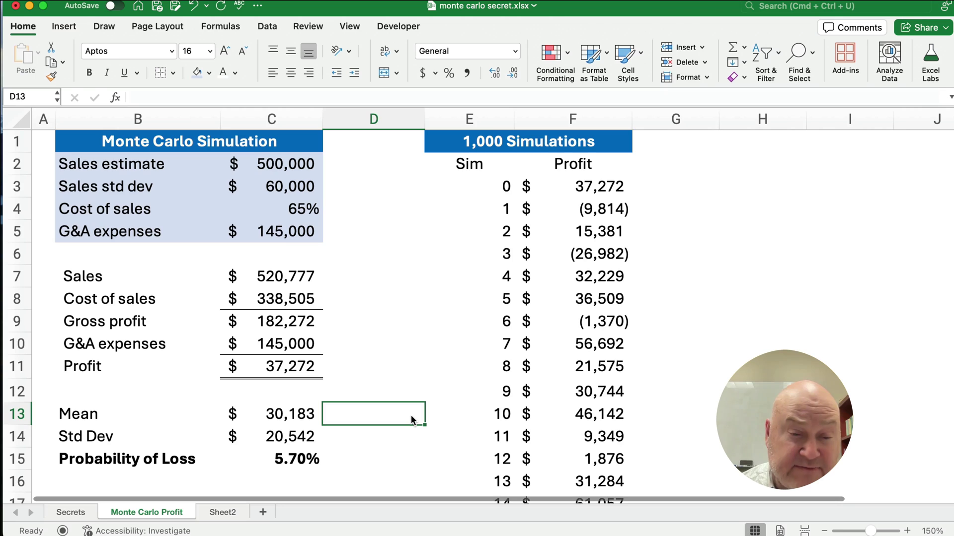
key("F9")
key("F9")
key("F9")
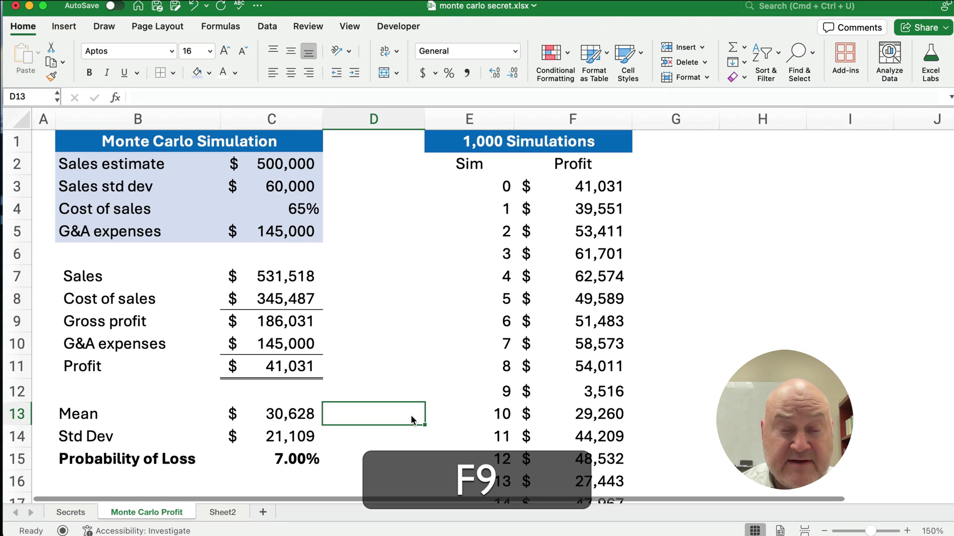
key("F9")
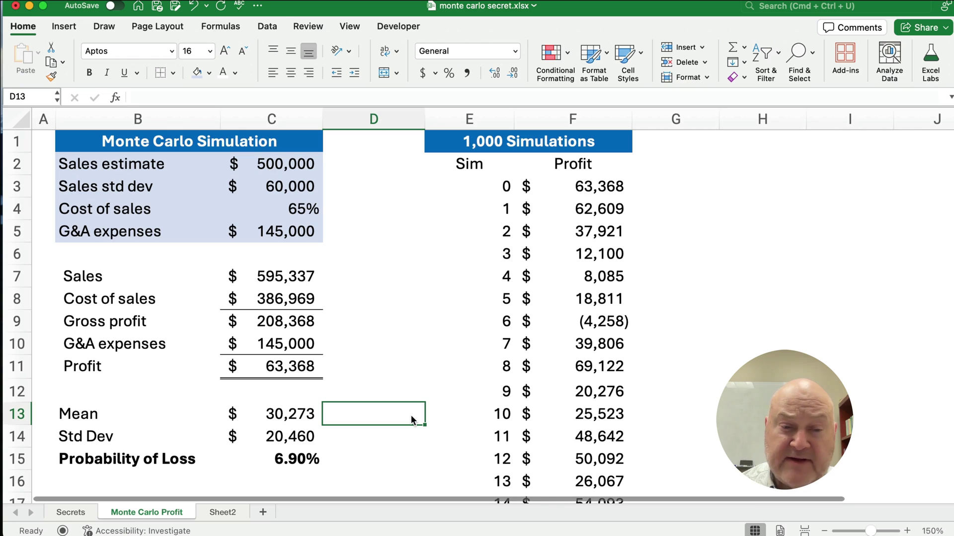
key("F9")
key("F9")
key("F9")
key("F9")
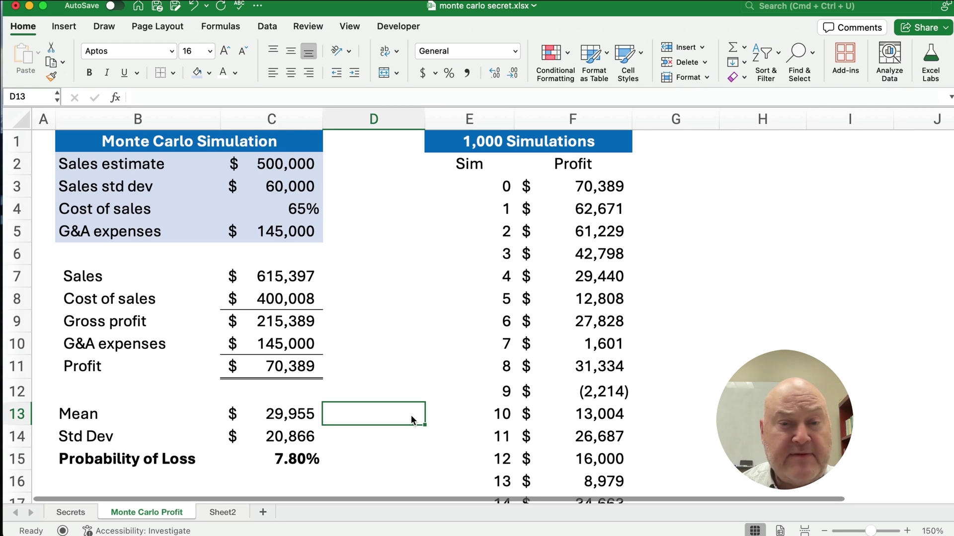
key("F9")
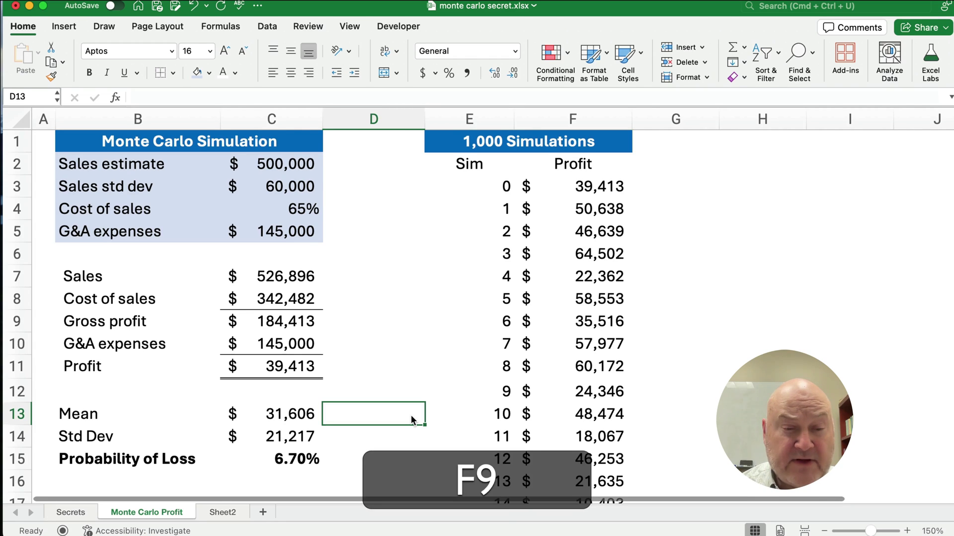
key("F9")
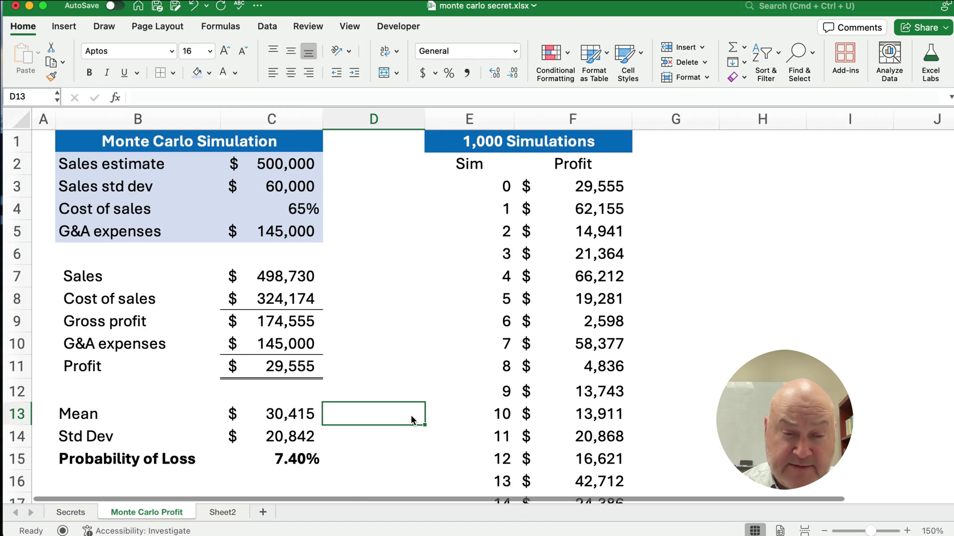